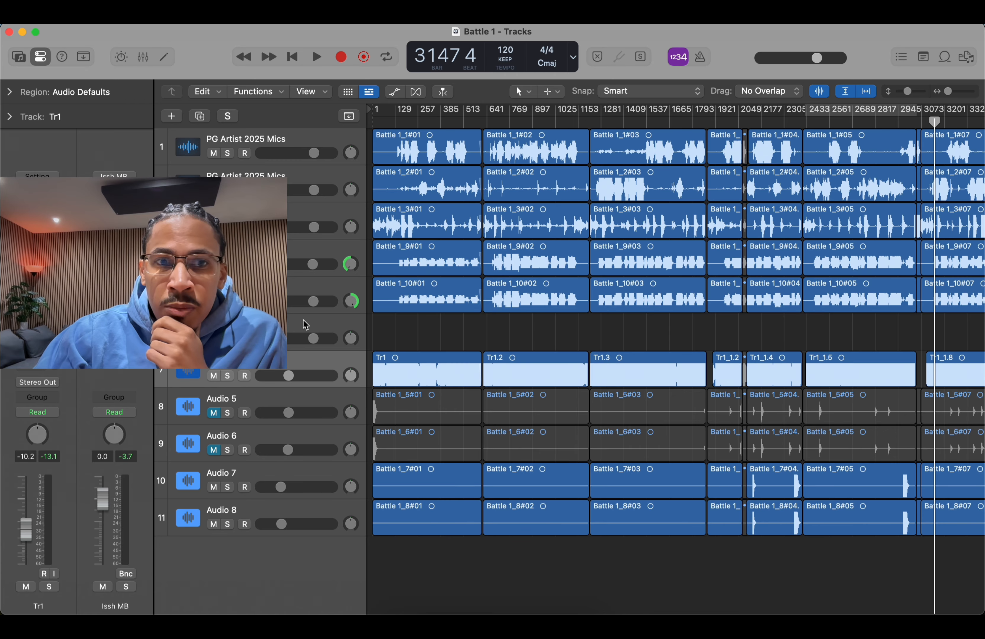
Step: Move the Instrumentals track below Audio 8, and return it to its place above Tr1
drag(303, 325, 328, 549)
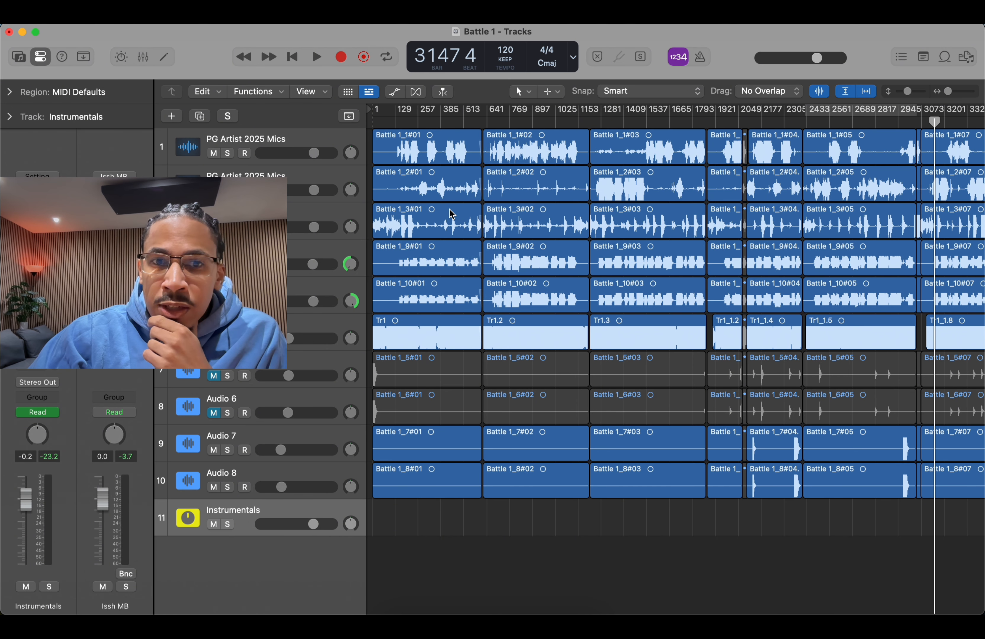
scroll(483, 292, right, 5)
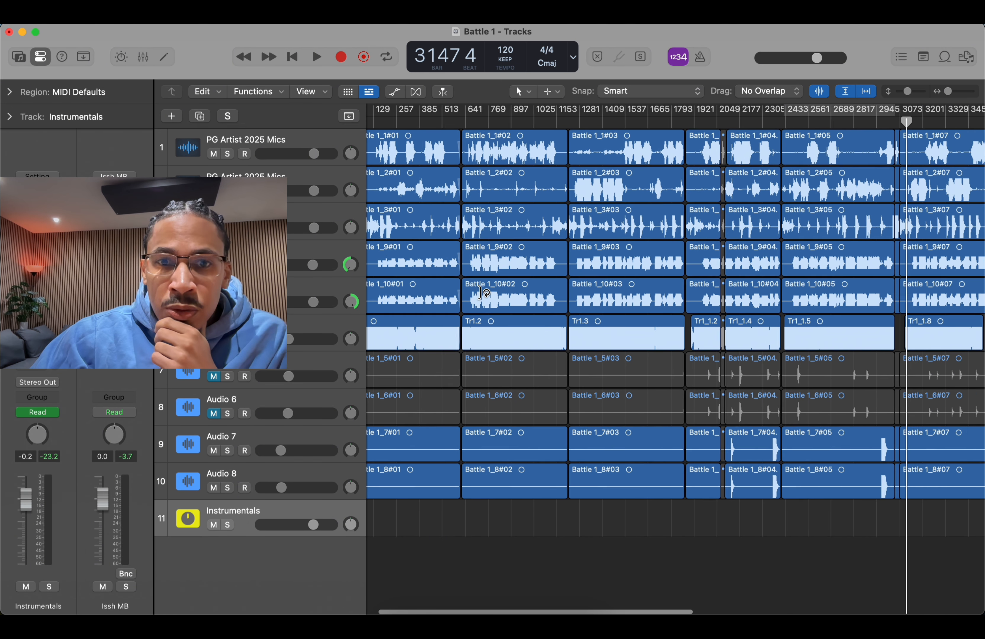
scroll(483, 292, right, 3)
scroll(483, 291, left, 8)
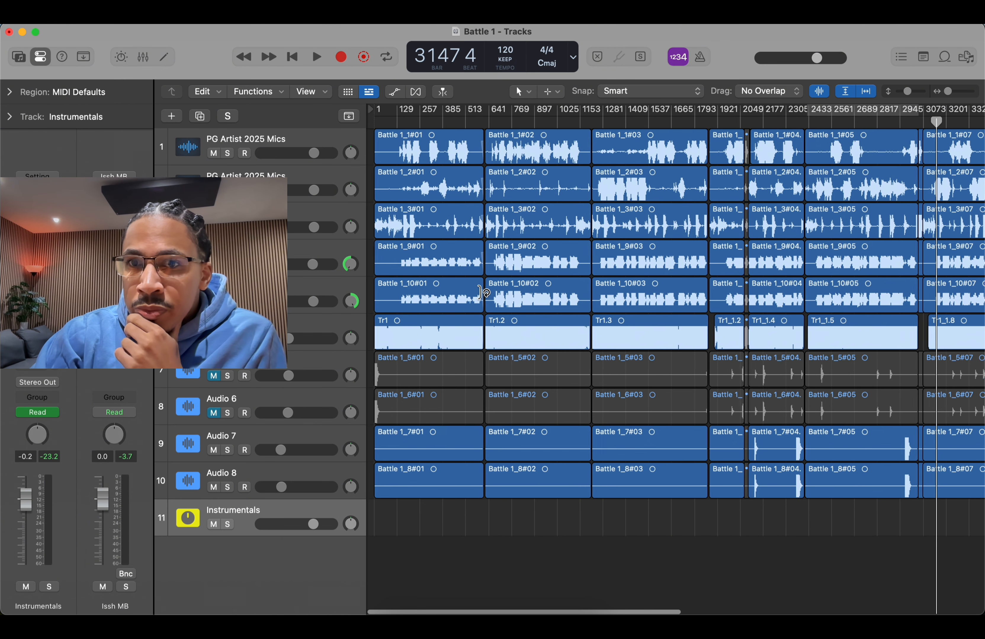
scroll(483, 292, down, 1)
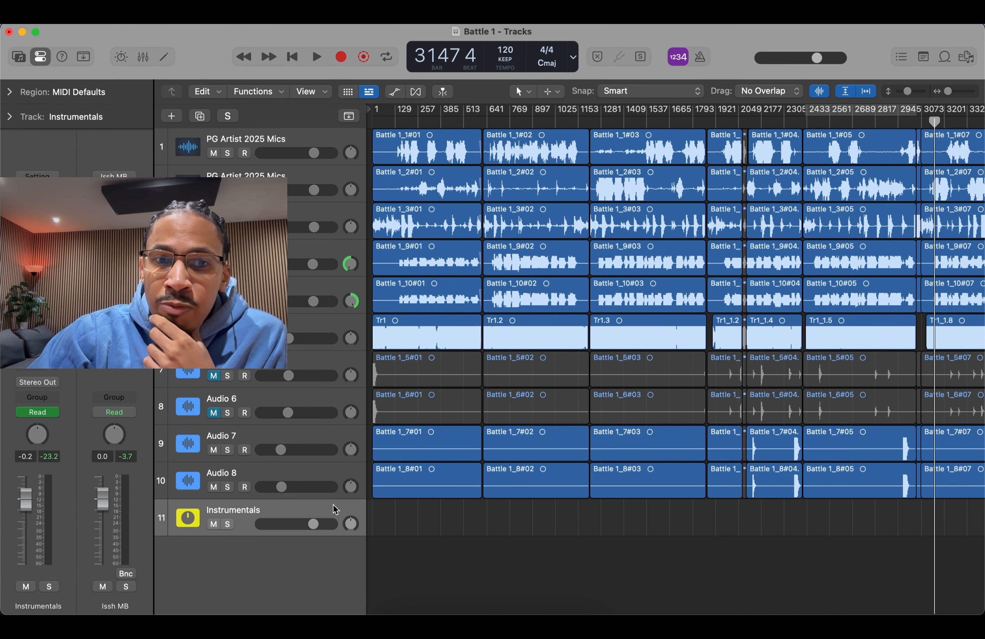
drag(335, 510, 372, 313)
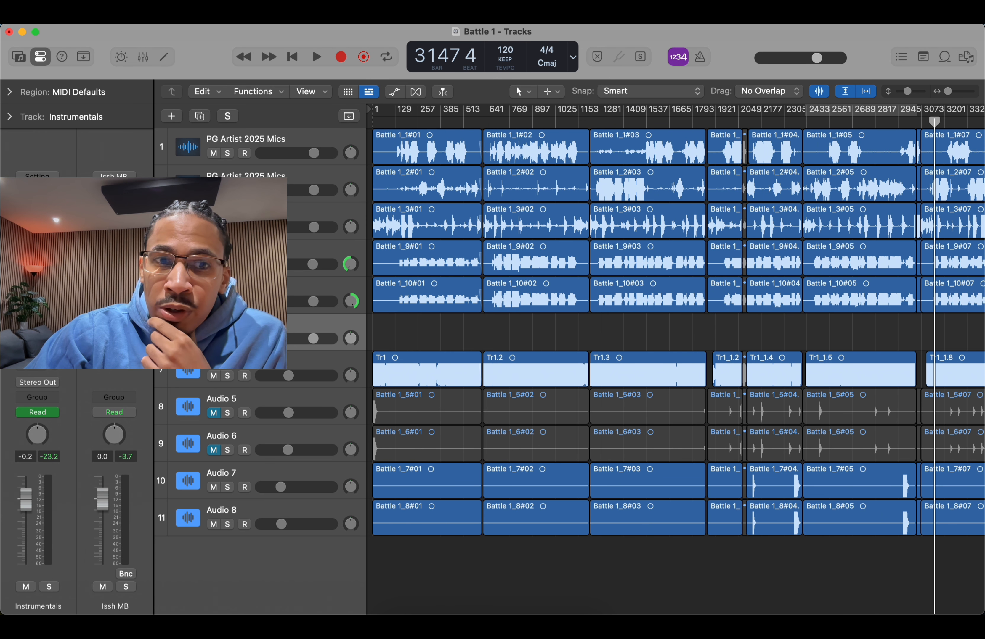
Step: Show the track automation to examine the Instrumentals volume curve along the arrangement, and hide it again
click(396, 93)
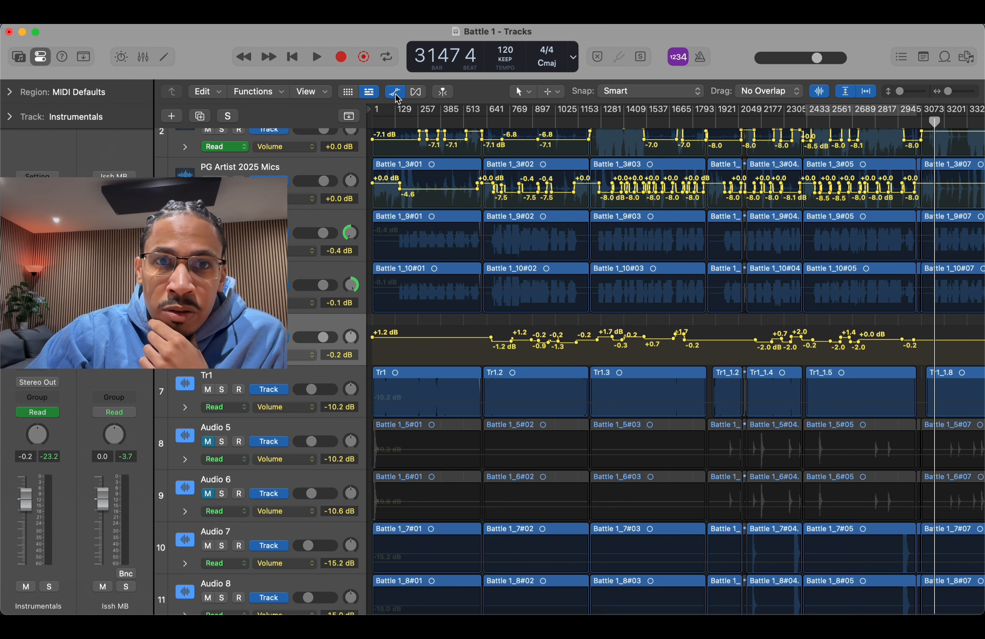
scroll(739, 348, right, 5)
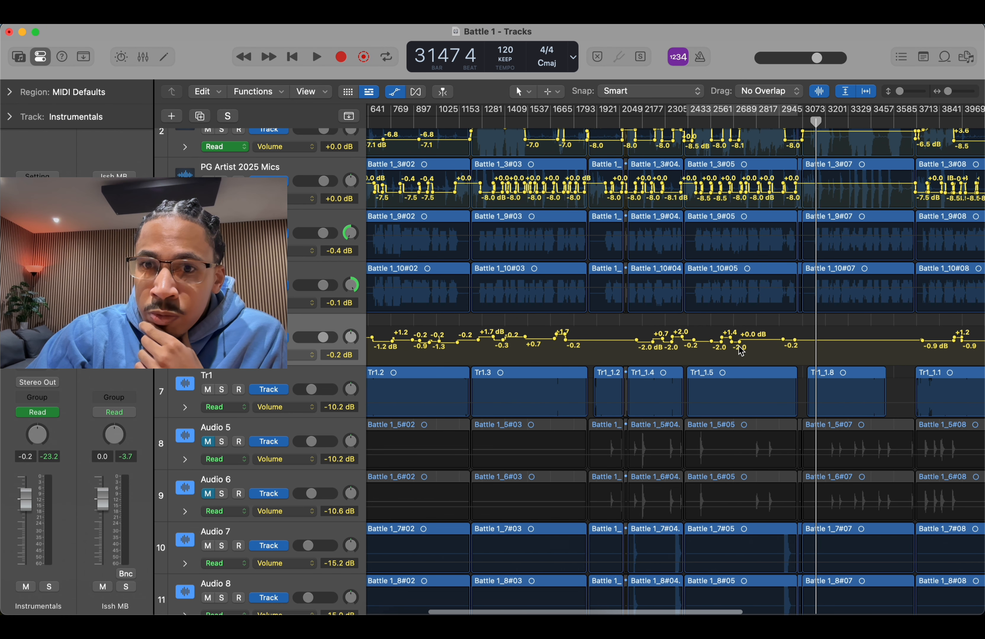
scroll(739, 349, left, 5)
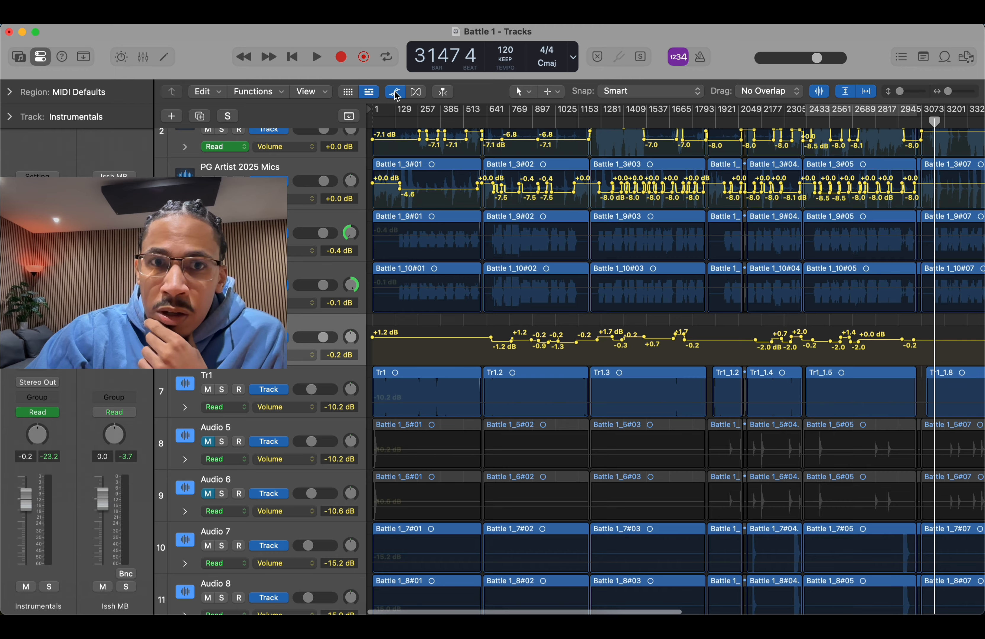
click(395, 93)
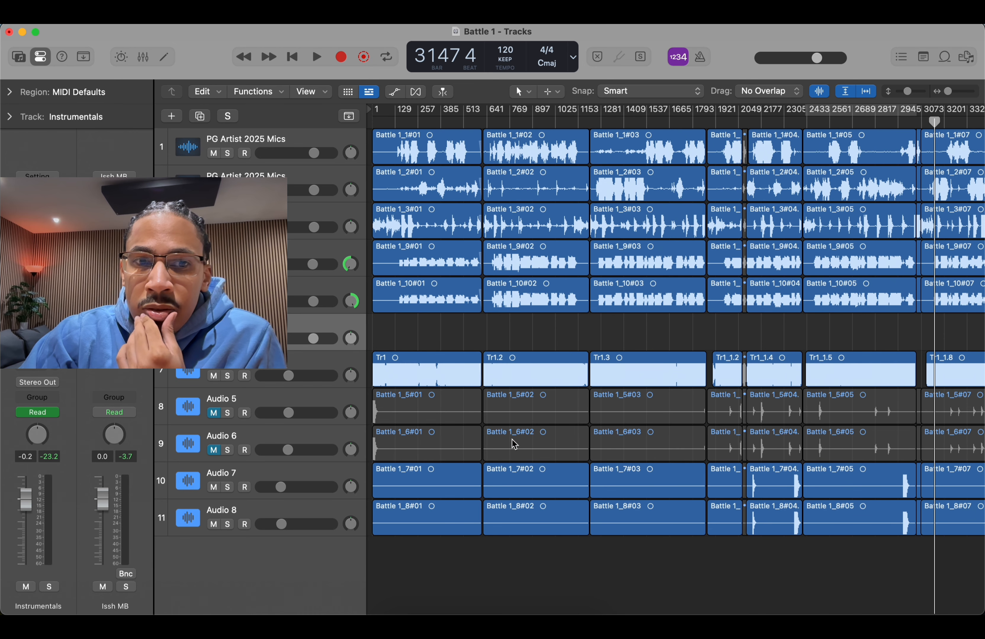
Step: Examine the audio regions on all tracks from the start of the arrangement to the last Battle 1 segment
scroll(897, 405, right, 15)
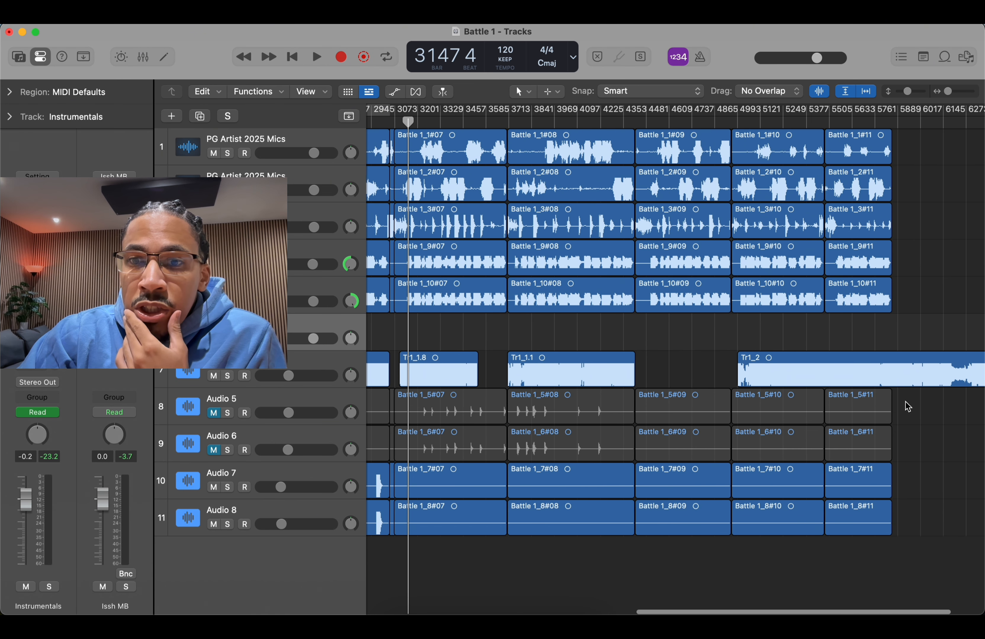
scroll(903, 405, left, 15)
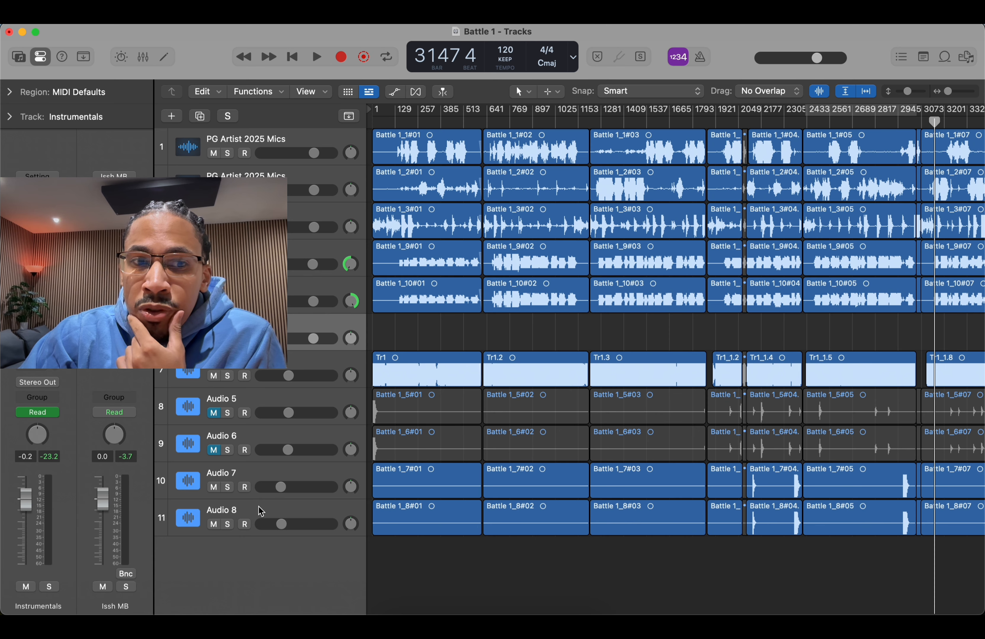
scroll(671, 504, right, 5)
click(672, 508)
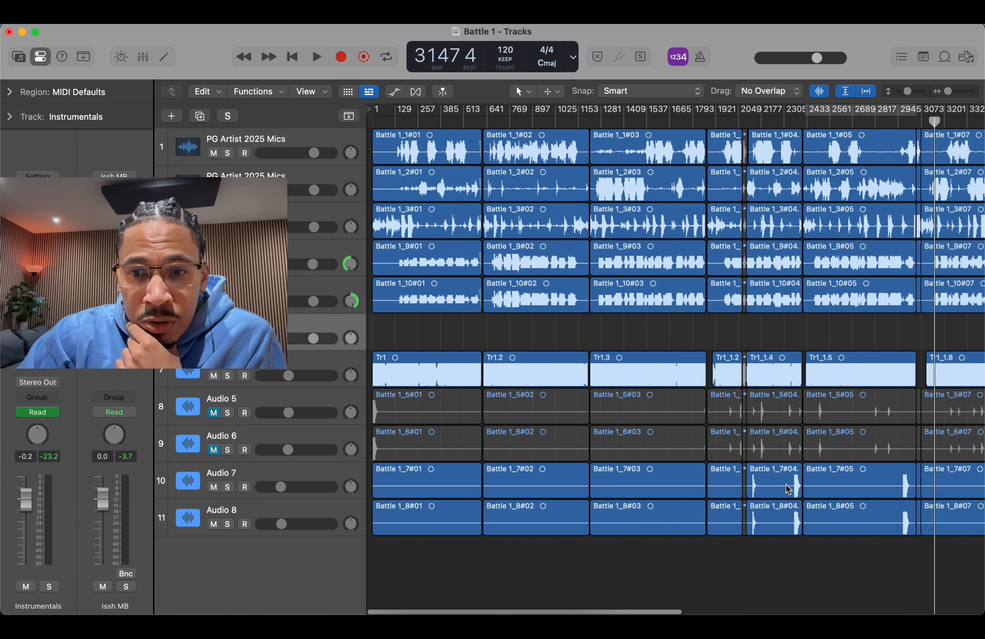
scroll(787, 489, right, 5)
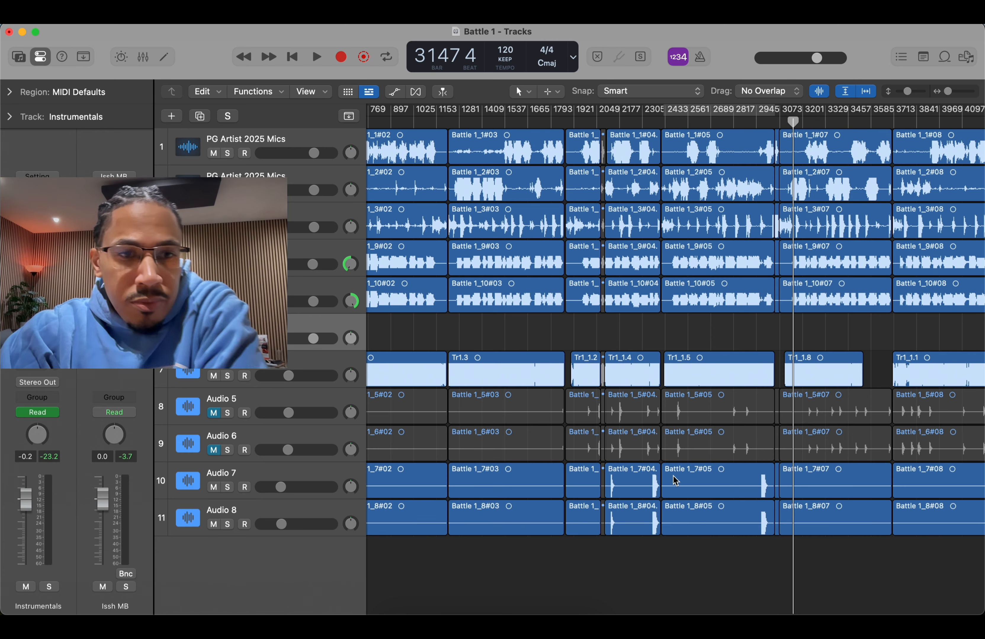
scroll(688, 497, right, 10)
scroll(675, 481, left, 13)
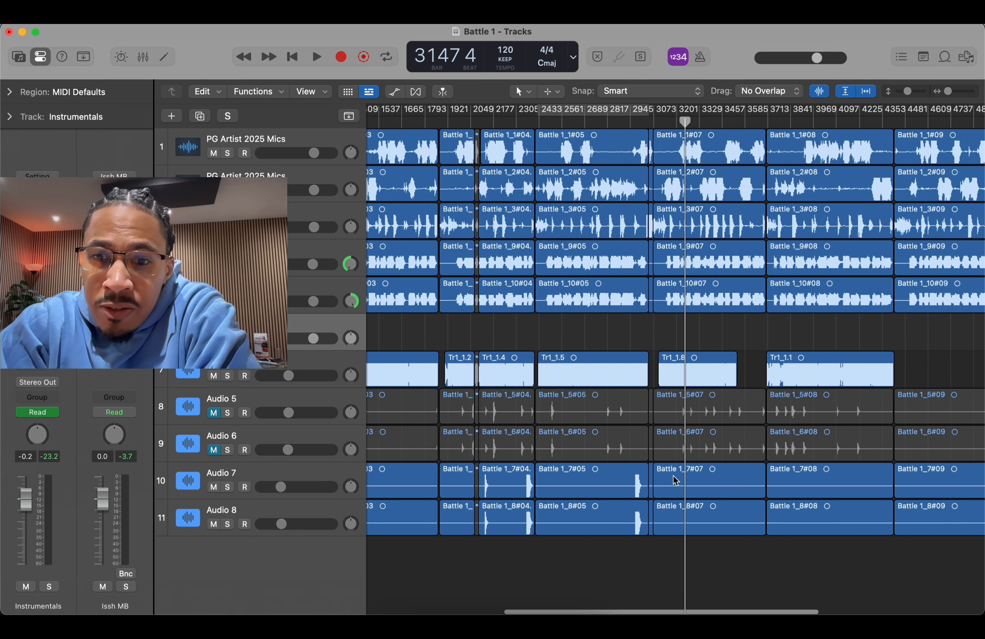
Step: Select the Tr1 track with all its regions and turn off waveform zoom to compare the waveforms at their actual scale
click(312, 365)
scroll(381, 381, left, 3)
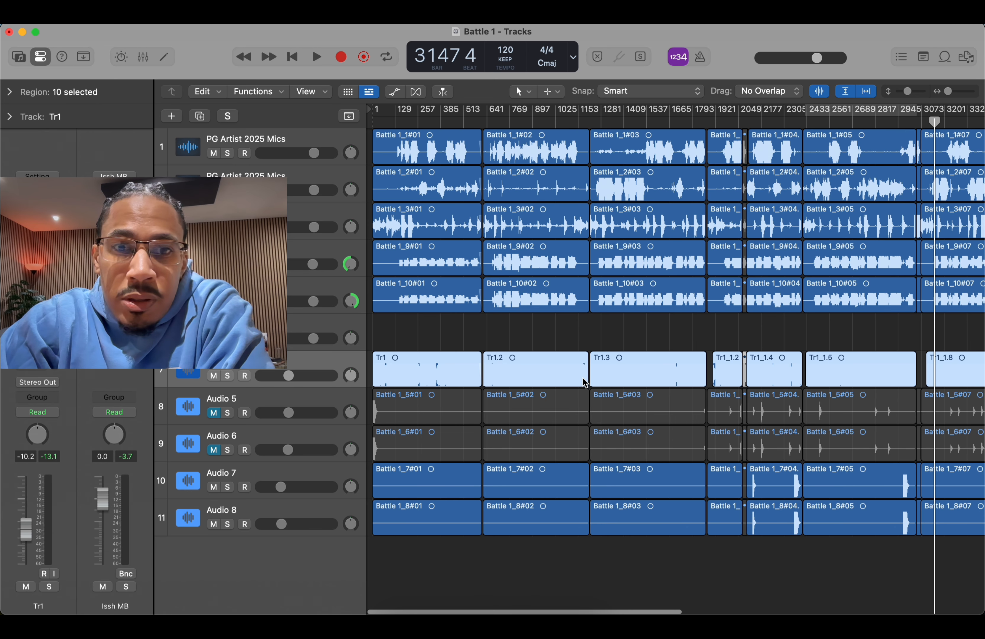
scroll(583, 379, right, 8)
scroll(583, 378, right, 10)
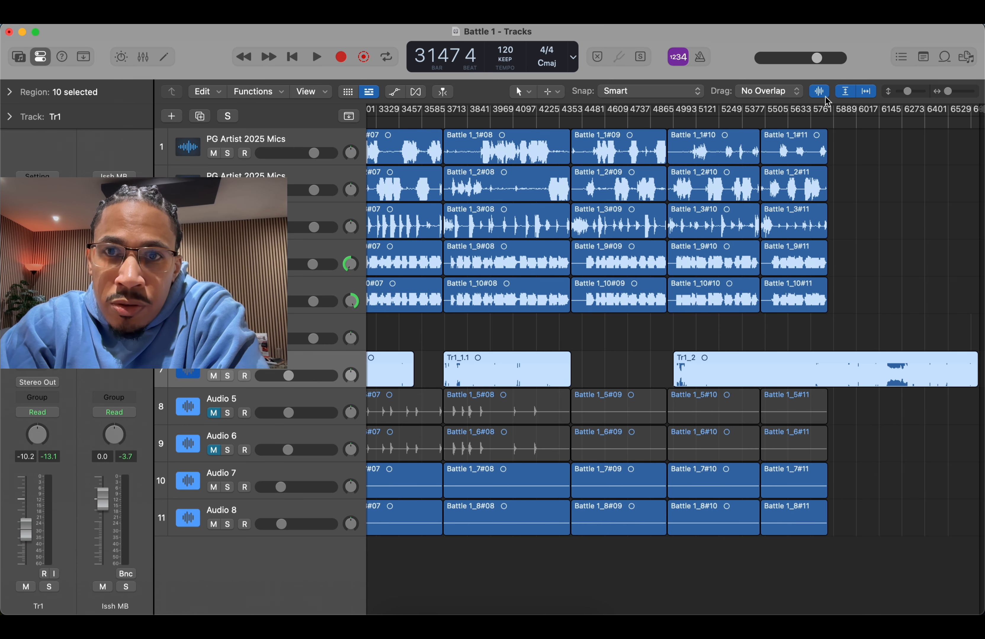
click(818, 91)
scroll(762, 310, left, 8)
scroll(762, 311, left, 2)
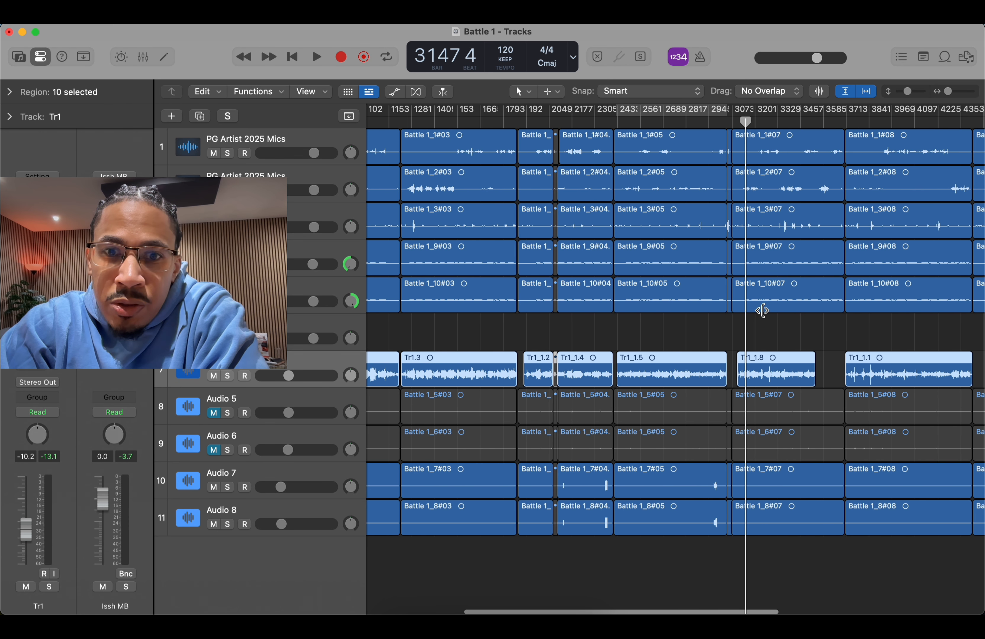
scroll(694, 328, left, 8)
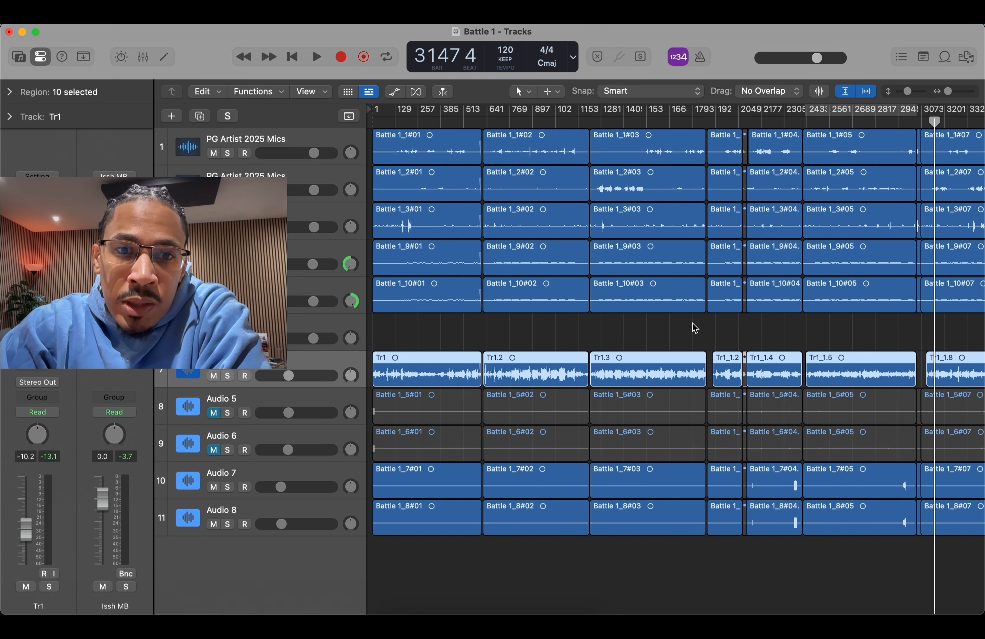
Step: Turn waveform zoom on, increase the track height and examine the microphone waveforms in the #03 regions from their start
scroll(695, 328, right, 1)
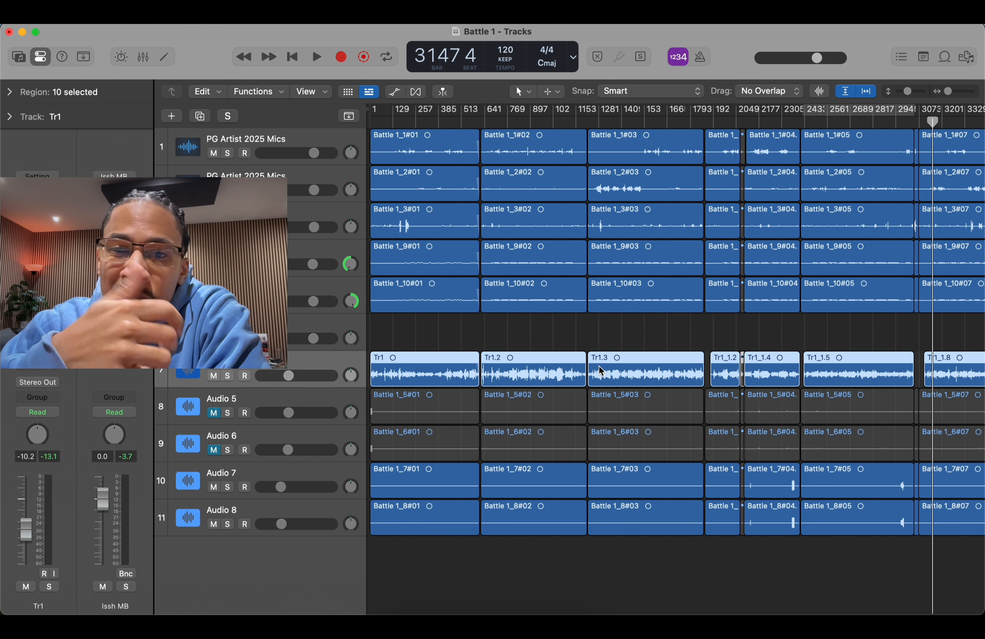
scroll(599, 365, up, 10)
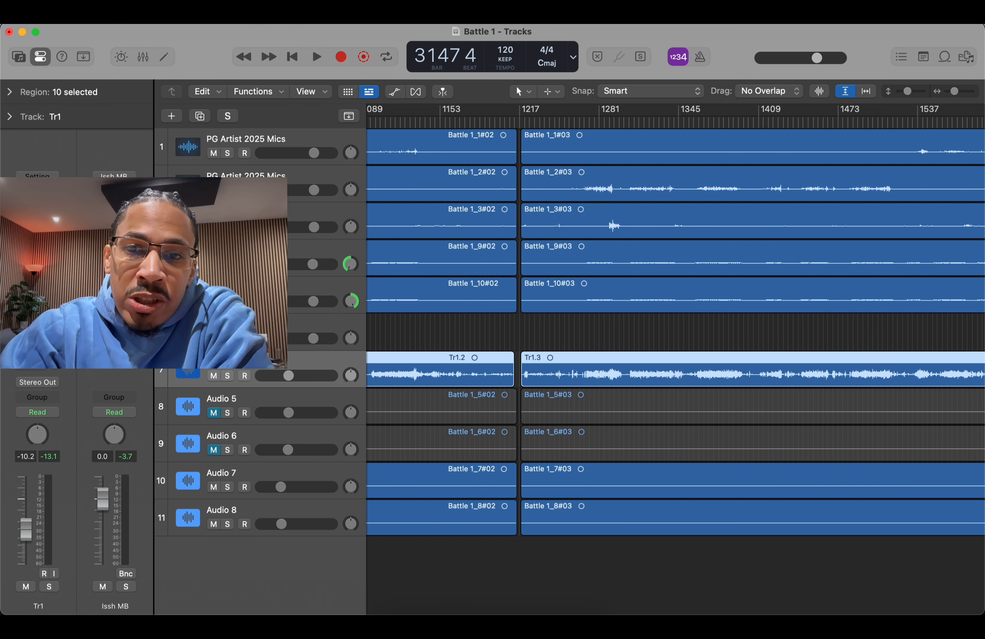
click(818, 90)
drag(908, 92, 914, 92)
scroll(857, 179, up, 5)
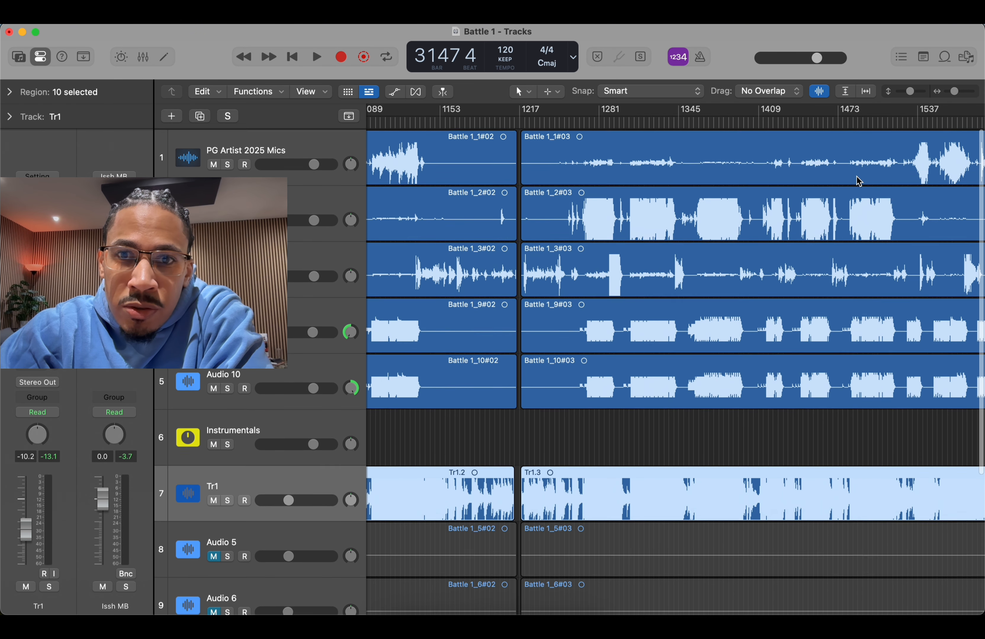
scroll(857, 179, right, 10)
scroll(857, 178, up, 5)
scroll(858, 178, left, 10)
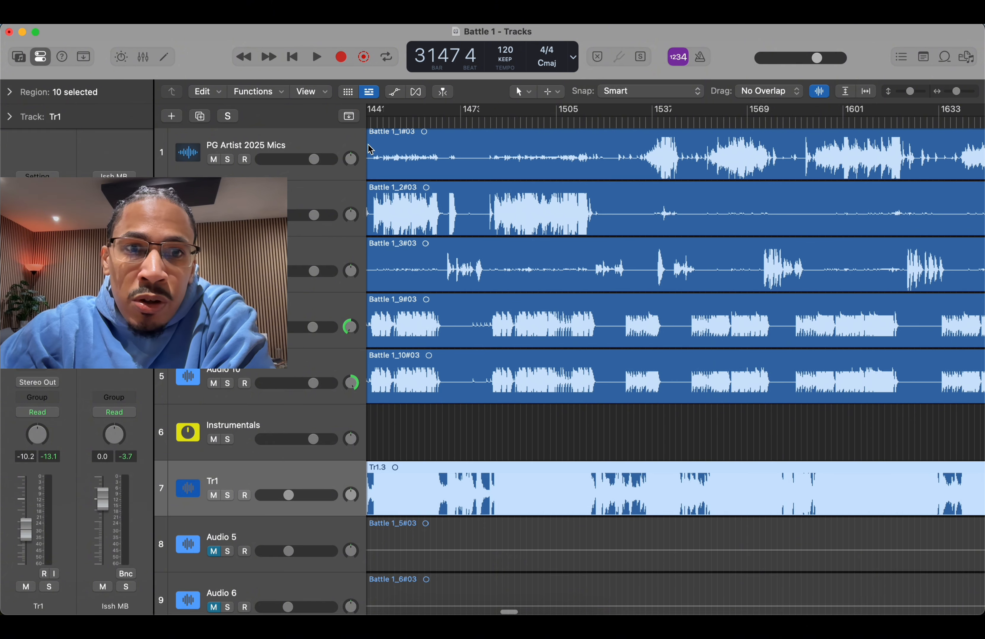
scroll(368, 146, left, 8)
scroll(415, 201, left, 6)
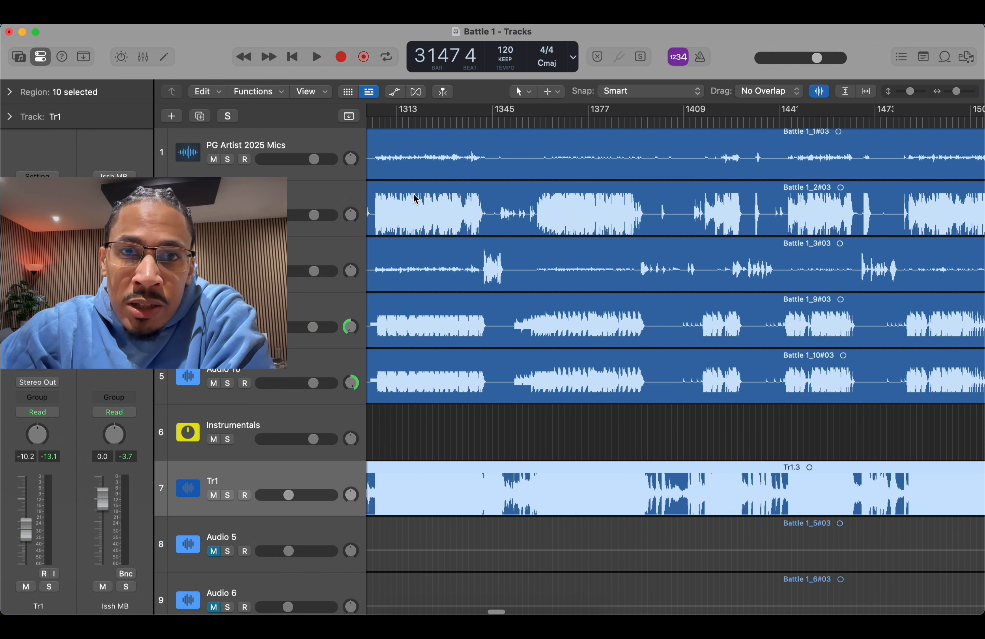
scroll(488, 210, left, 10)
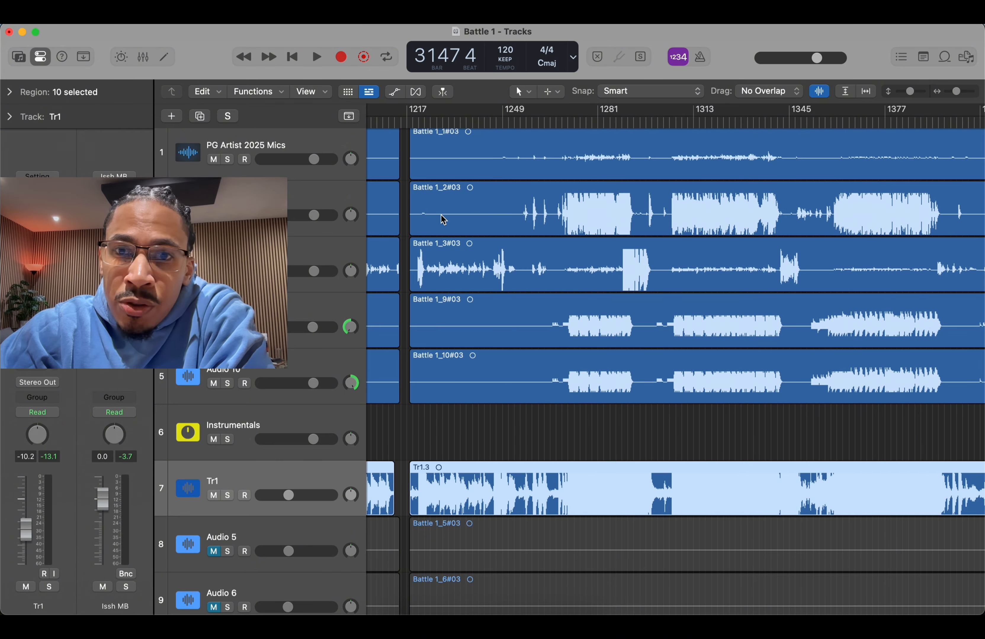
Step: Set the fourth Channel EQ band of the second PG Artist 2025 Mics track to 855 Hz and play the mix briefly
shift+click(336, 192)
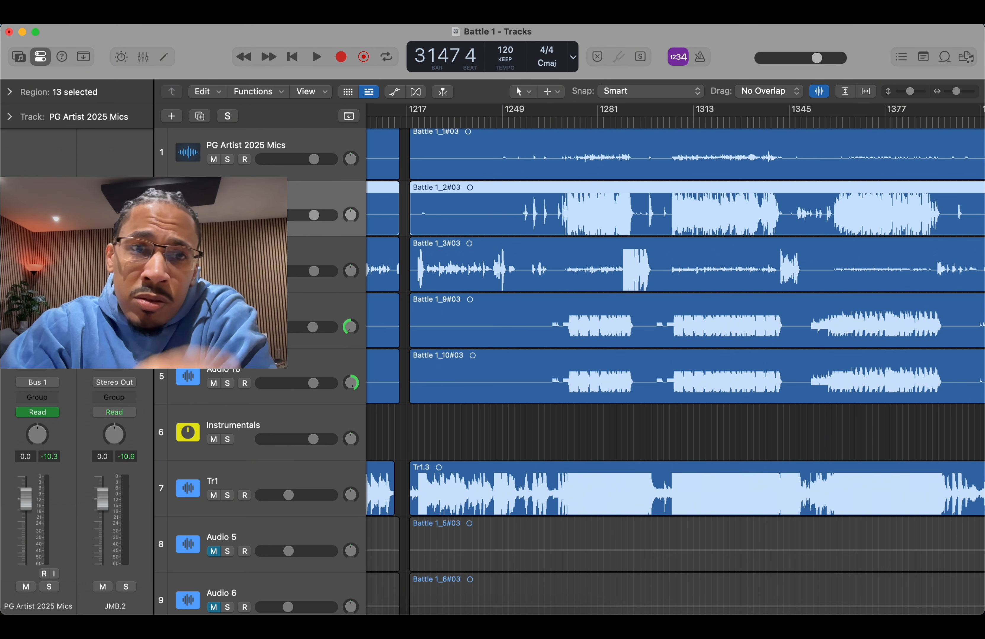
click(37, 266)
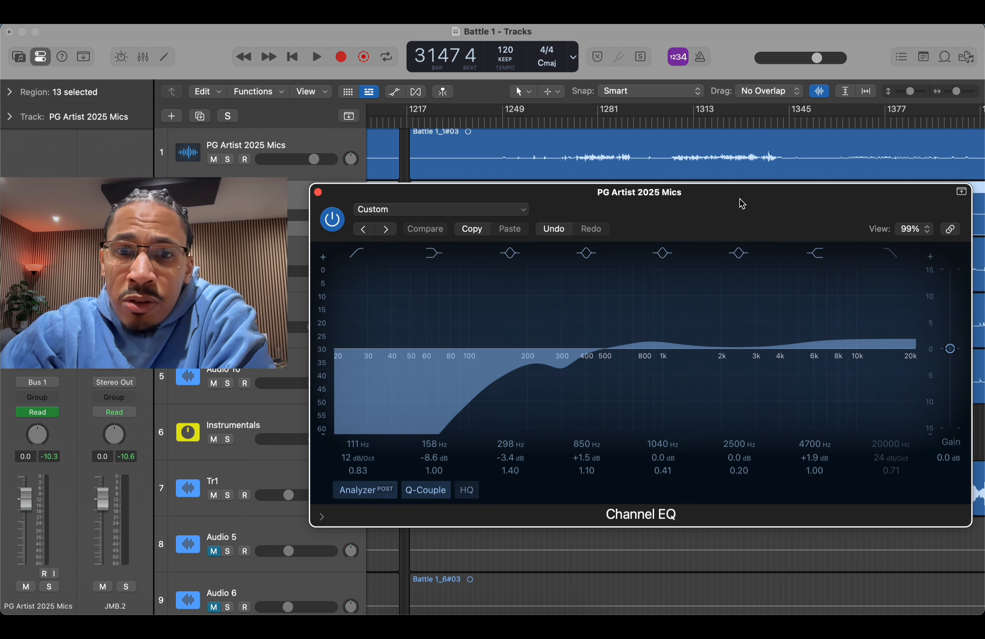
drag(738, 203, 650, 238)
drag(559, 376, 563, 375)
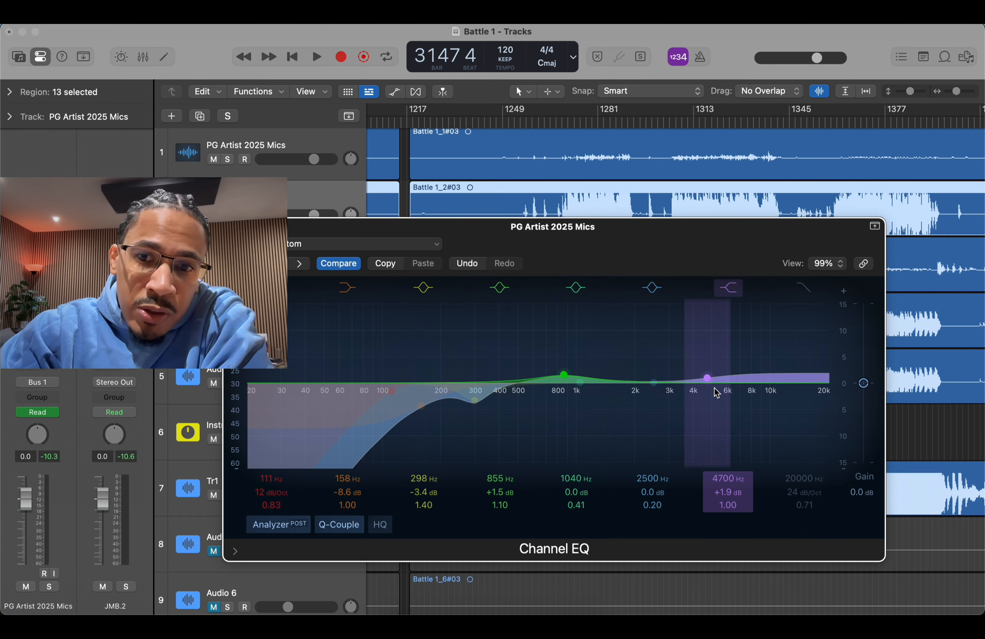
key(space)
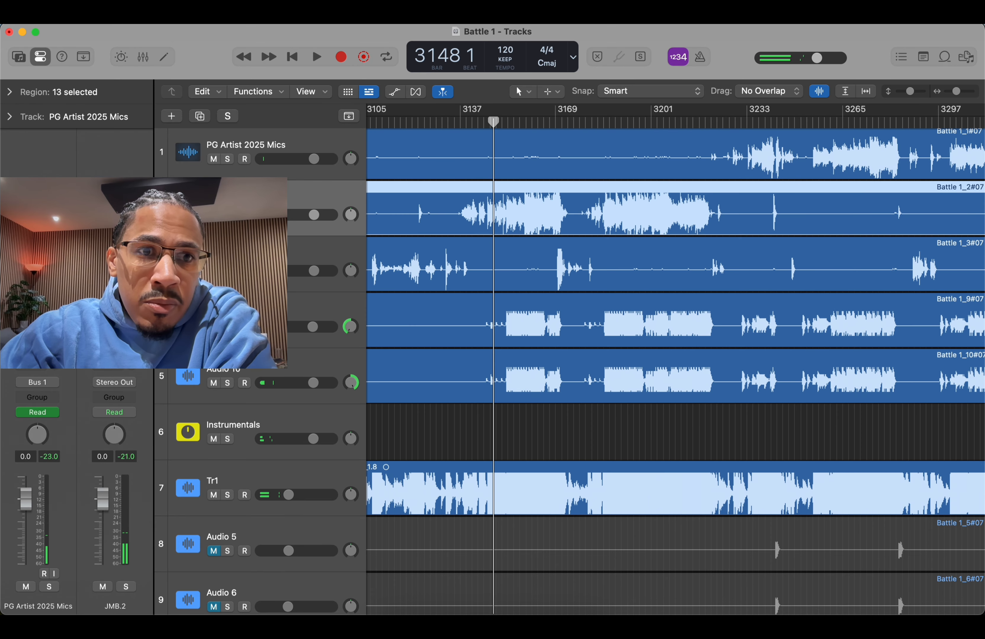
click(231, 227)
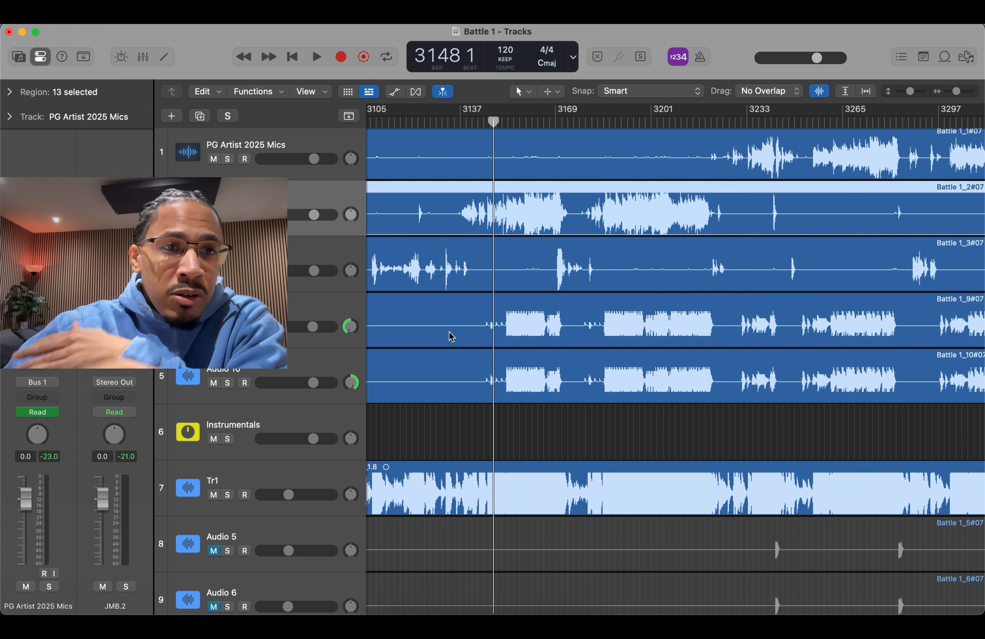
Step: Show the track automation and examine the microphone and Instrumentals volume changes across the #07 to #09 regions
scroll(469, 347, down, 5)
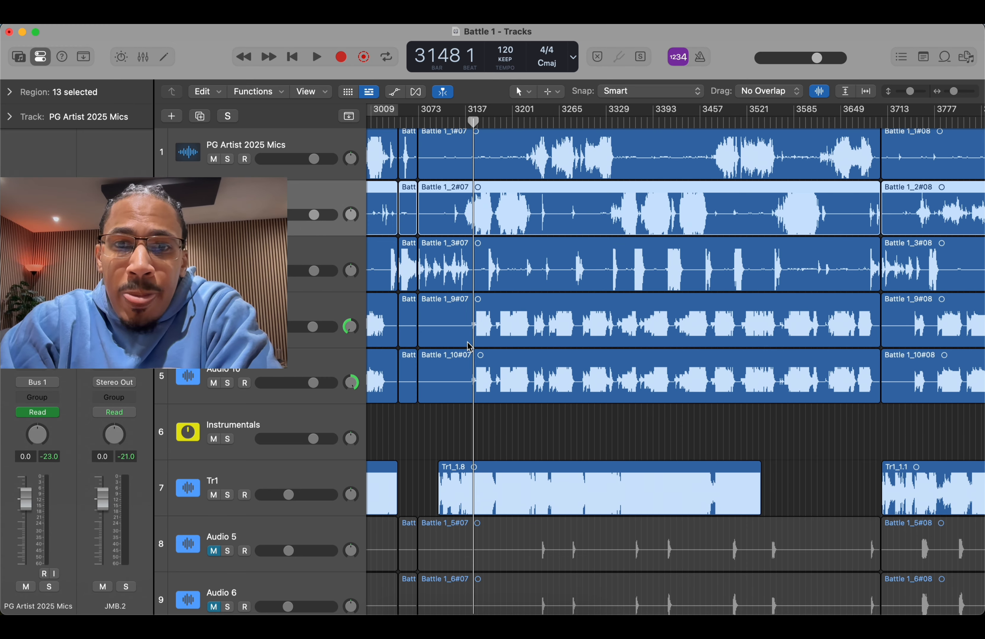
scroll(465, 357, left, 3)
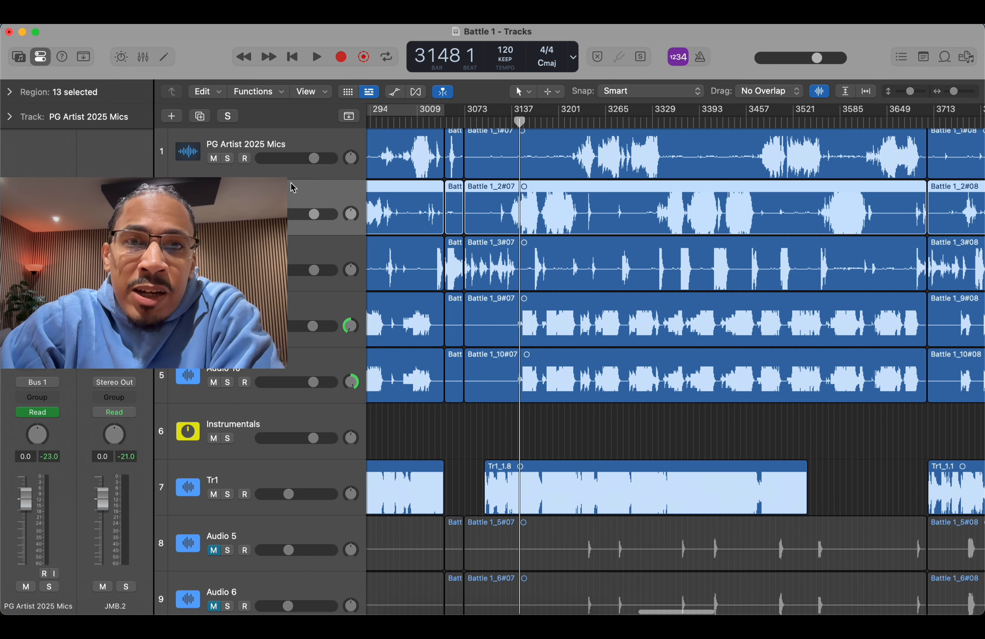
scroll(348, 179, right, 3)
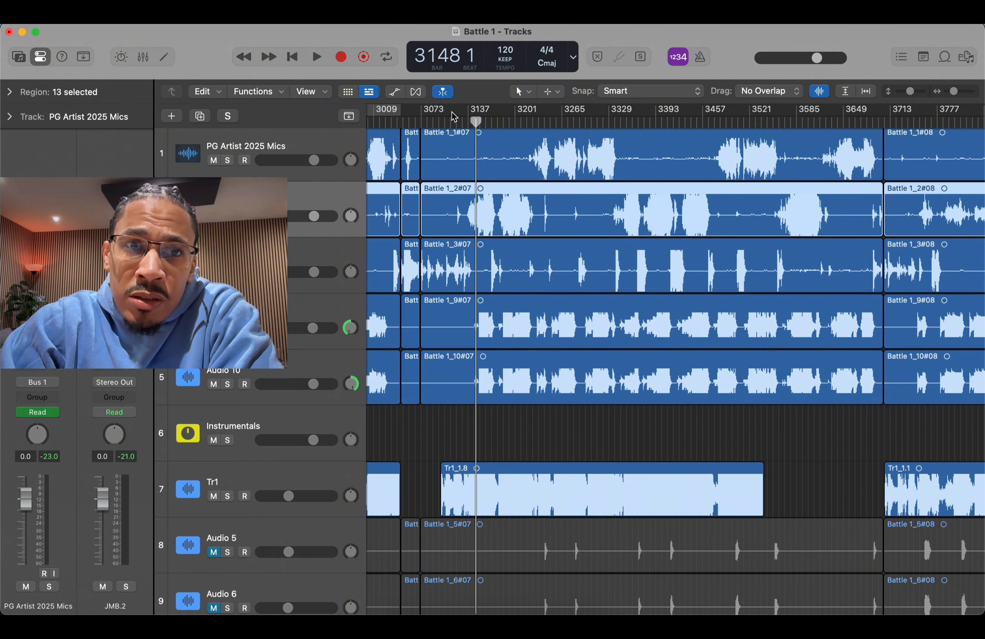
click(394, 92)
scroll(567, 176, left, 6)
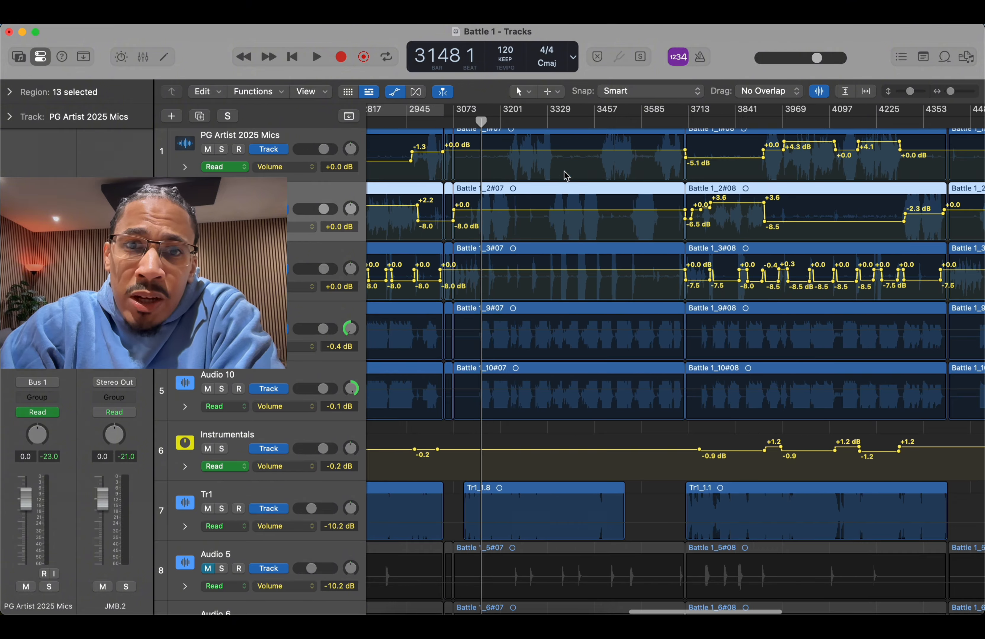
scroll(566, 177, right, 10)
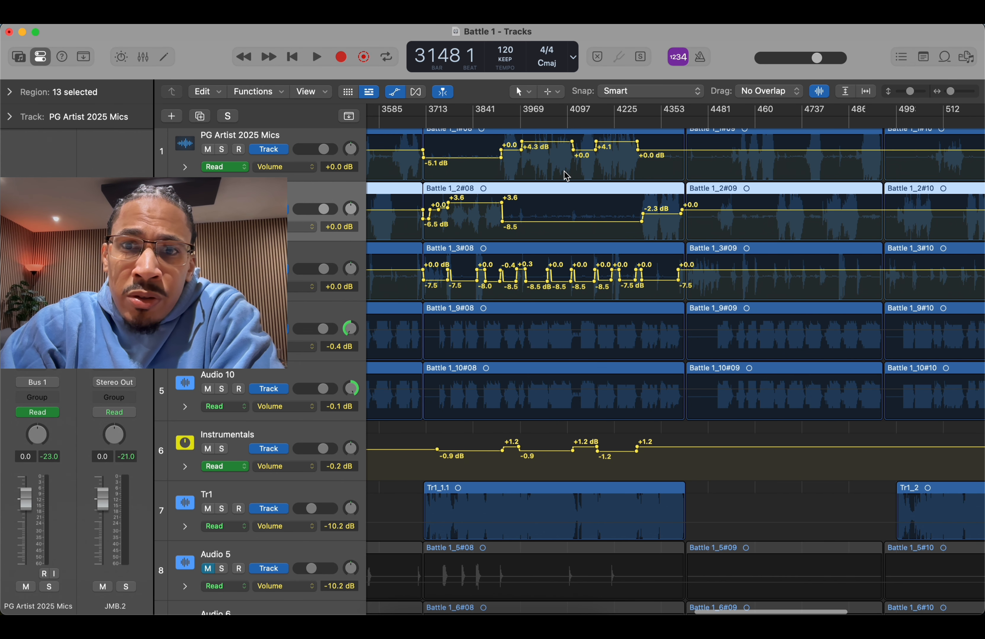
scroll(567, 177, up, 3)
scroll(567, 176, right, 5)
scroll(565, 171, down, 3)
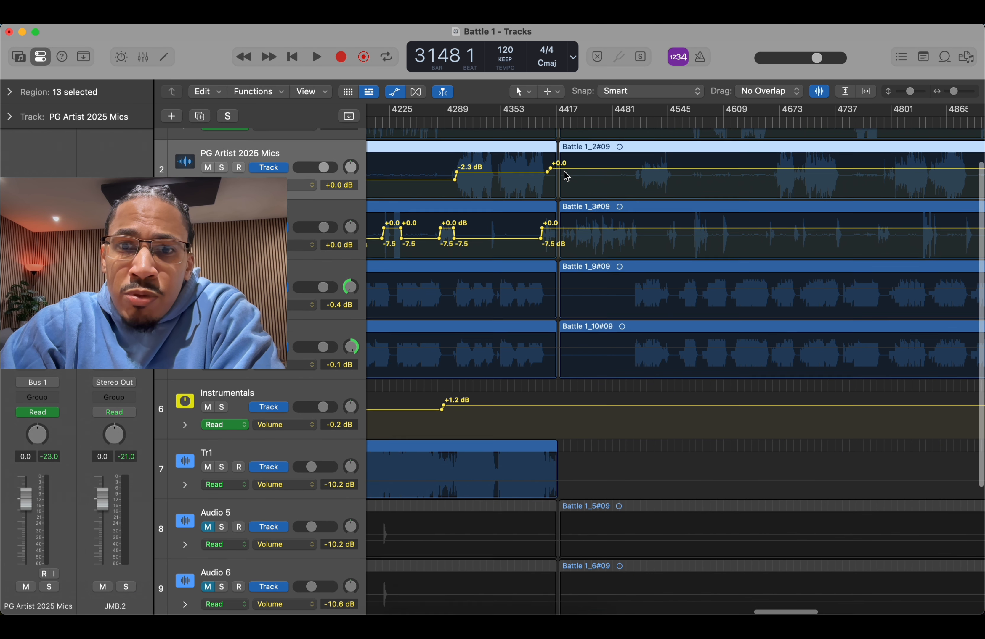
Step: Examine the microphone volume automation and waveforms across the #09 to #11 regions
scroll(564, 171, right, 8)
scroll(564, 171, down, 3)
scroll(564, 171, left, 10)
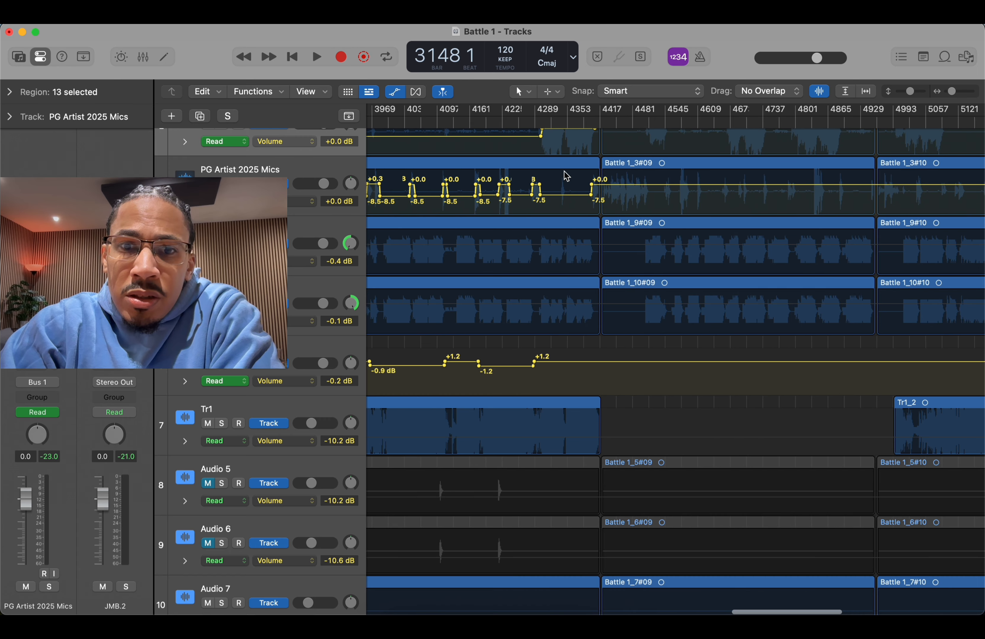
scroll(564, 171, up, 3)
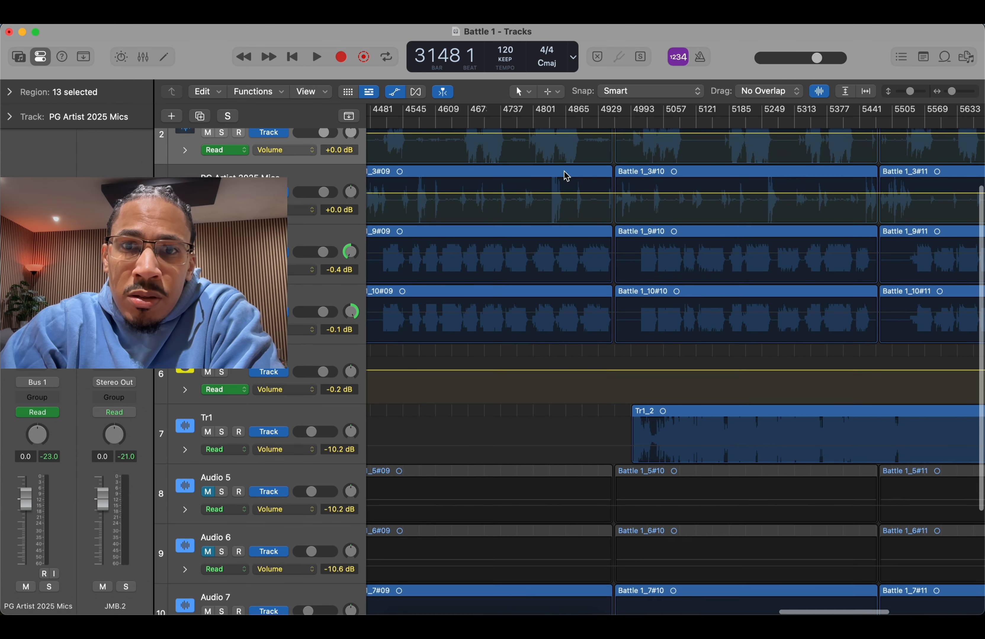
scroll(564, 170, up, 5)
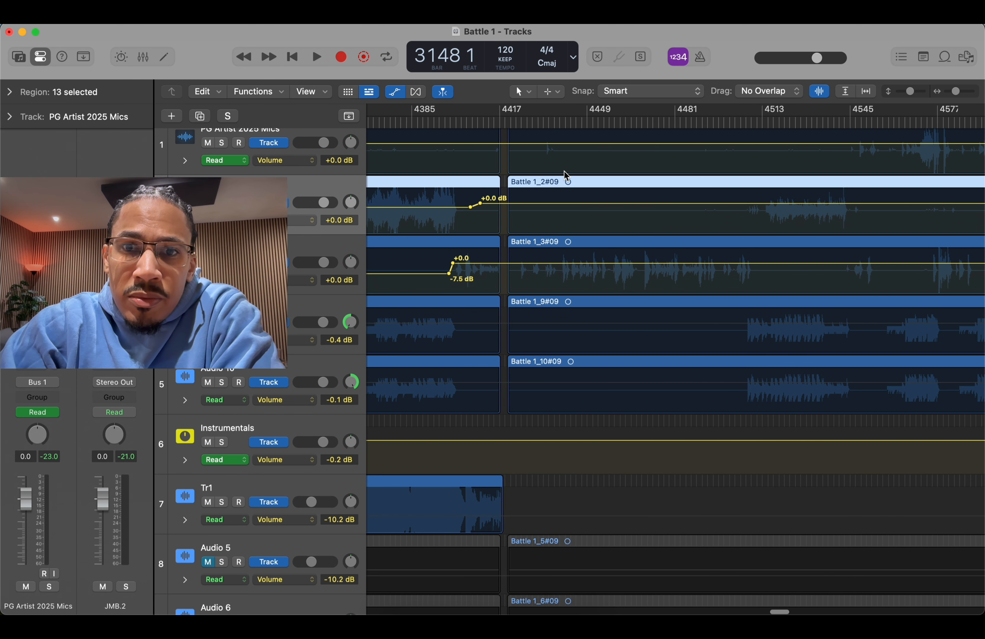
Step: Lower the third PG Artist 2025 Mics track's volume to -6.0 dB in the #09 region, from about bar 4508 to 4546
scroll(565, 176, right, 5)
scroll(566, 177, up, 1)
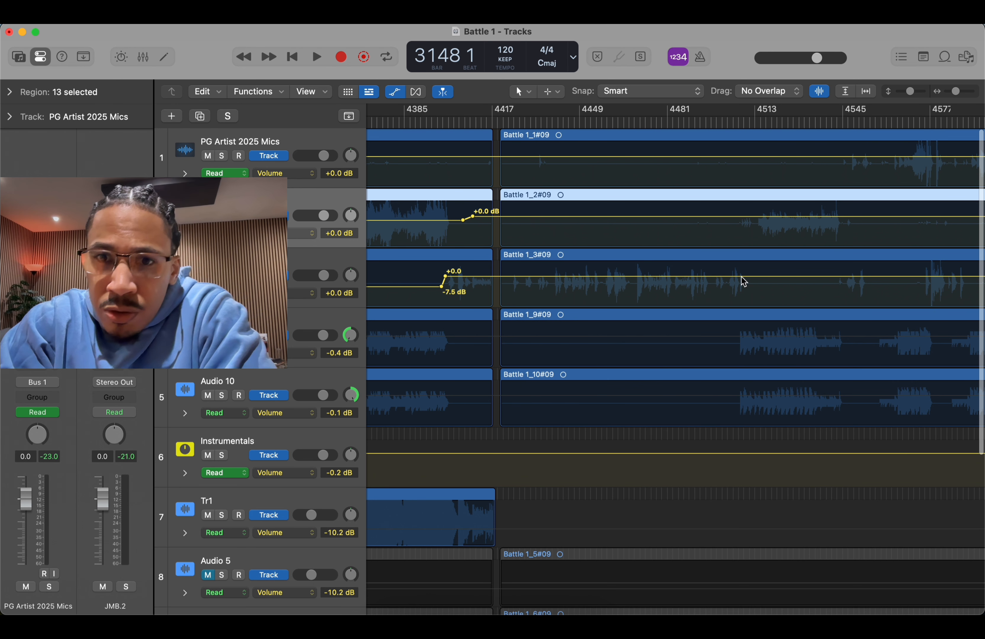
scroll(740, 281, up, 3)
scroll(707, 281, up, 5)
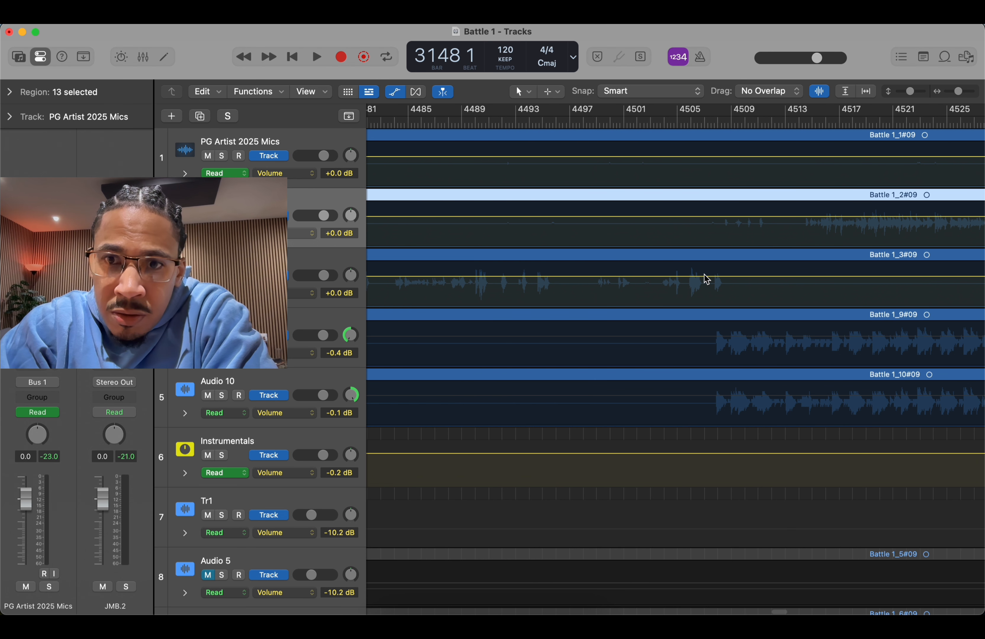
click(723, 276)
scroll(763, 290, right, 10)
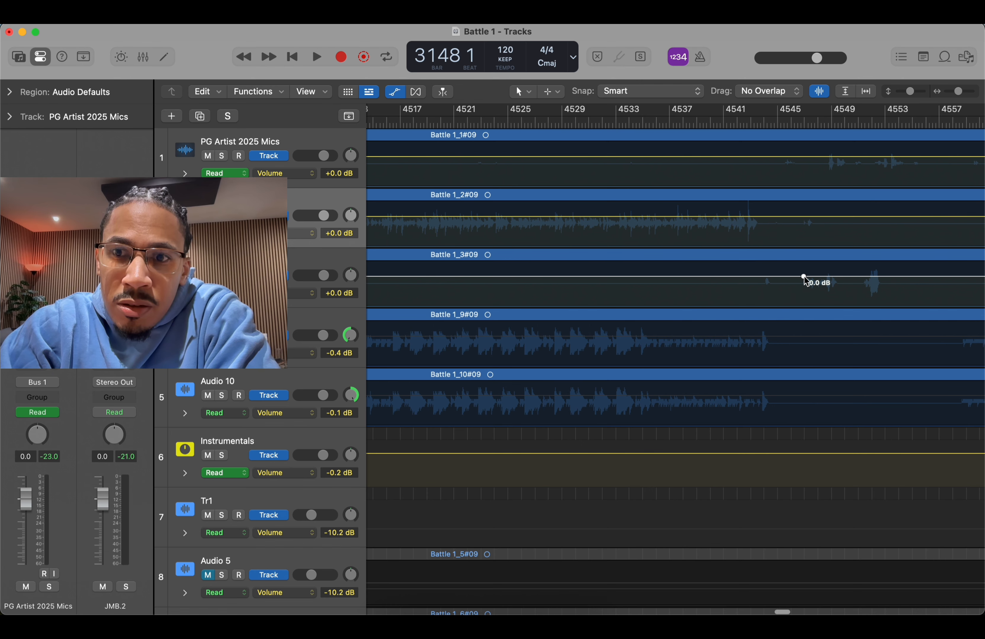
scroll(797, 280, left, 5)
drag(770, 283, 771, 289)
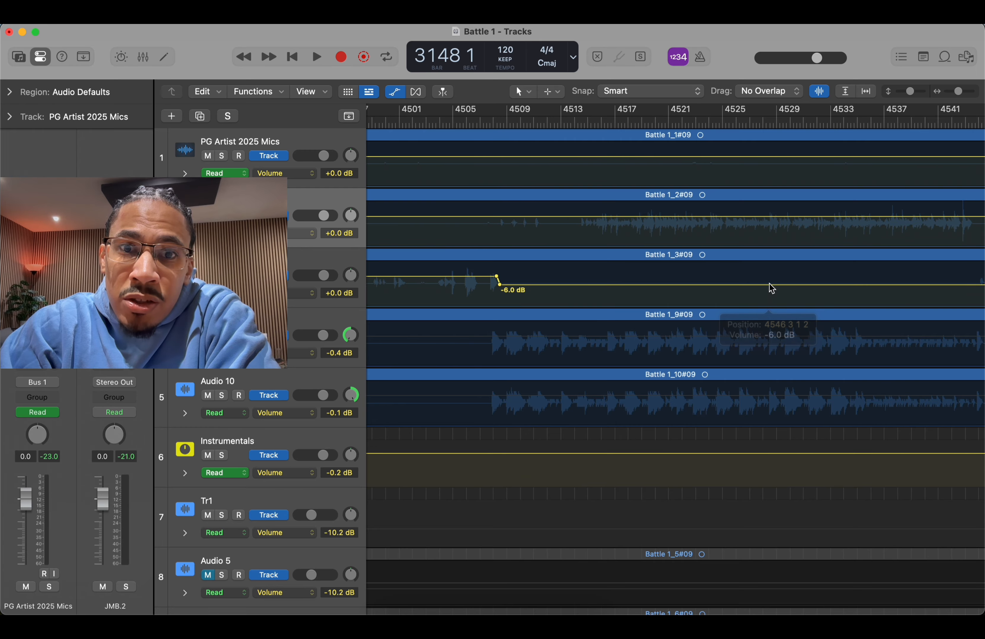
scroll(769, 284, left, 3)
scroll(769, 284, down, 3)
scroll(769, 284, right, 3)
scroll(772, 289, down, 4)
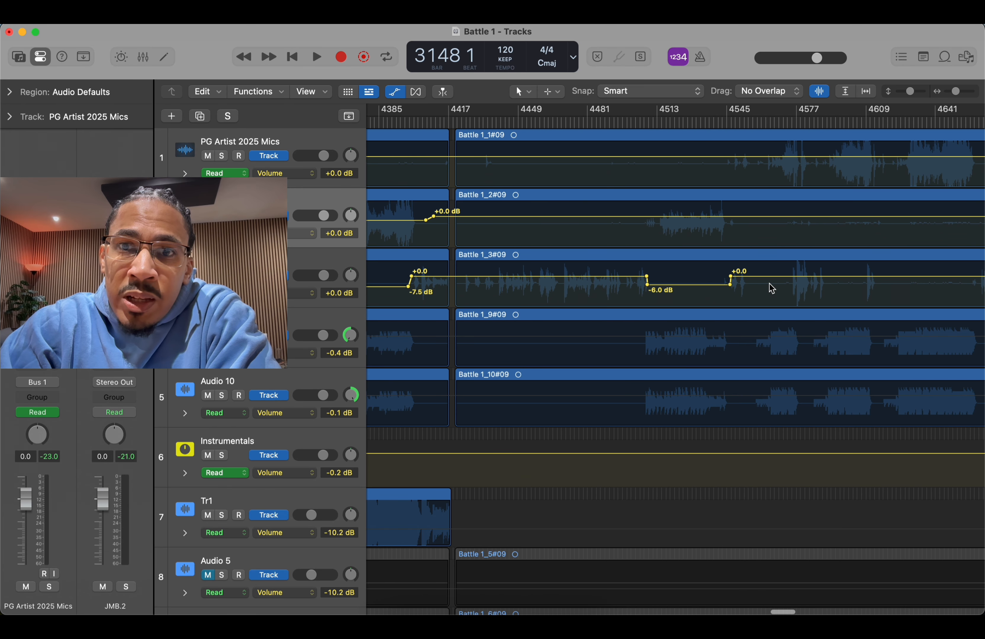
Step: From around the #09 region's start, lower the first mic track to -8.0 dB until about bar 4546 and the second to -7.0 dB until about bar 4508
click(730, 157)
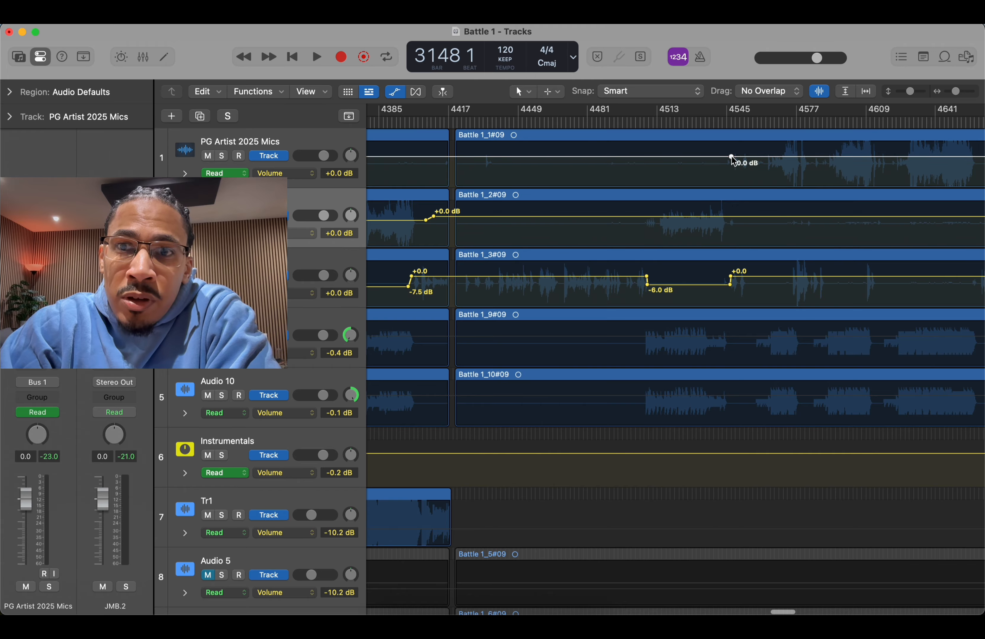
click(455, 156)
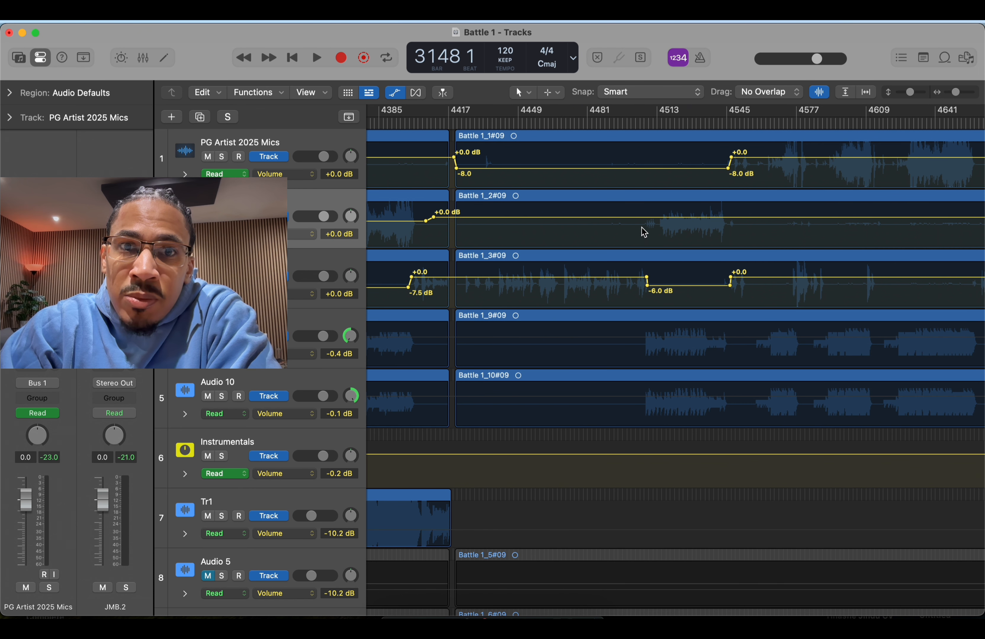
click(646, 218)
click(643, 217)
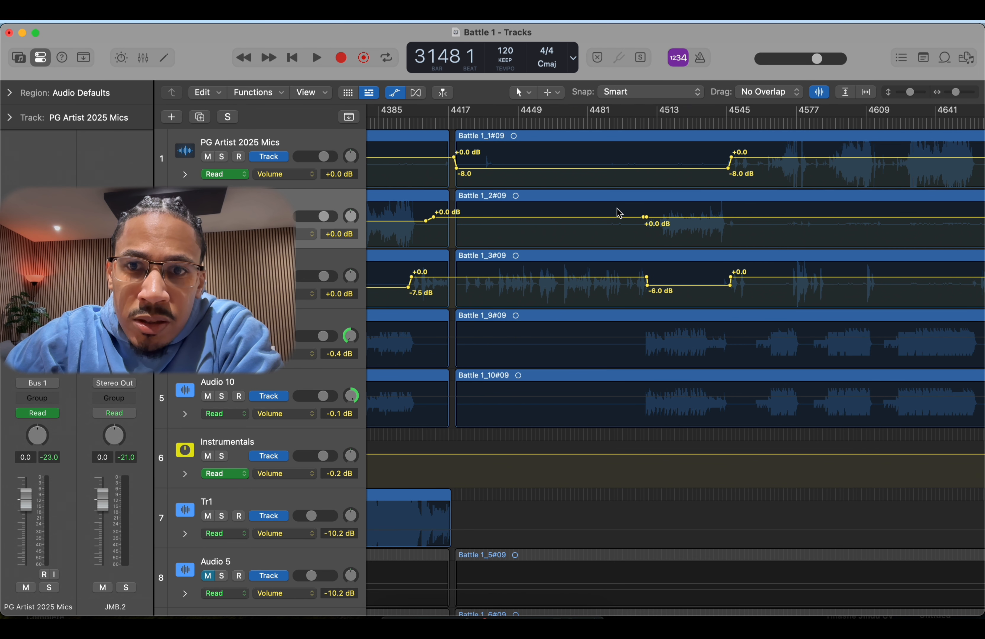
click(611, 219)
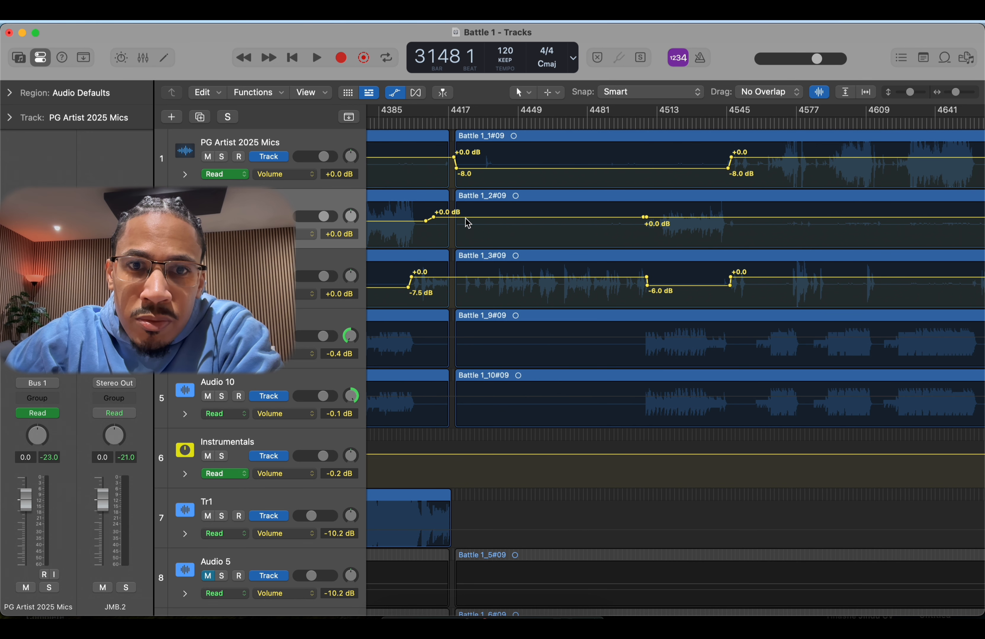
drag(466, 218, 469, 229)
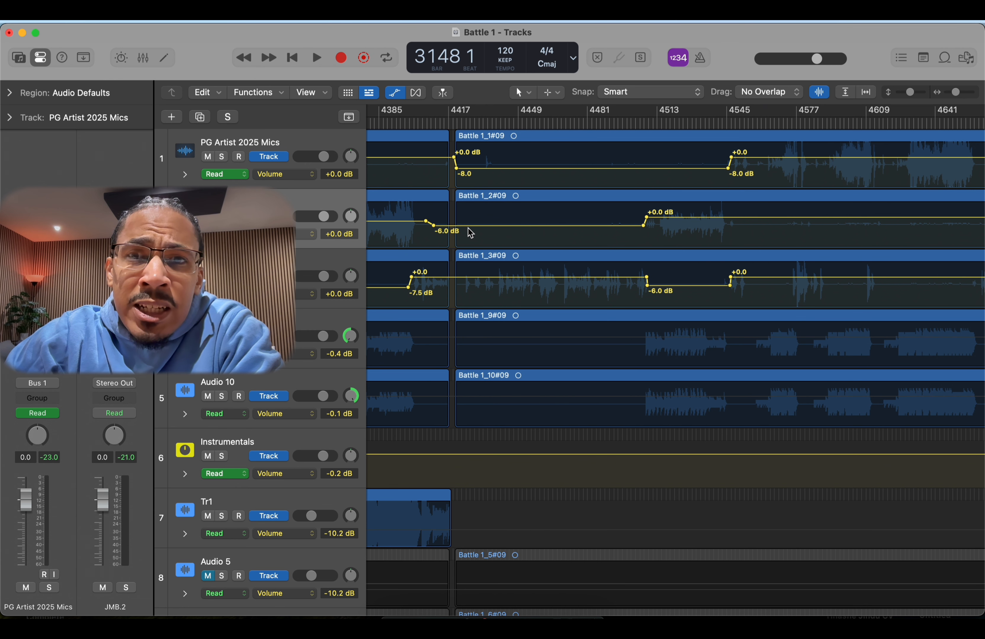
click(471, 225)
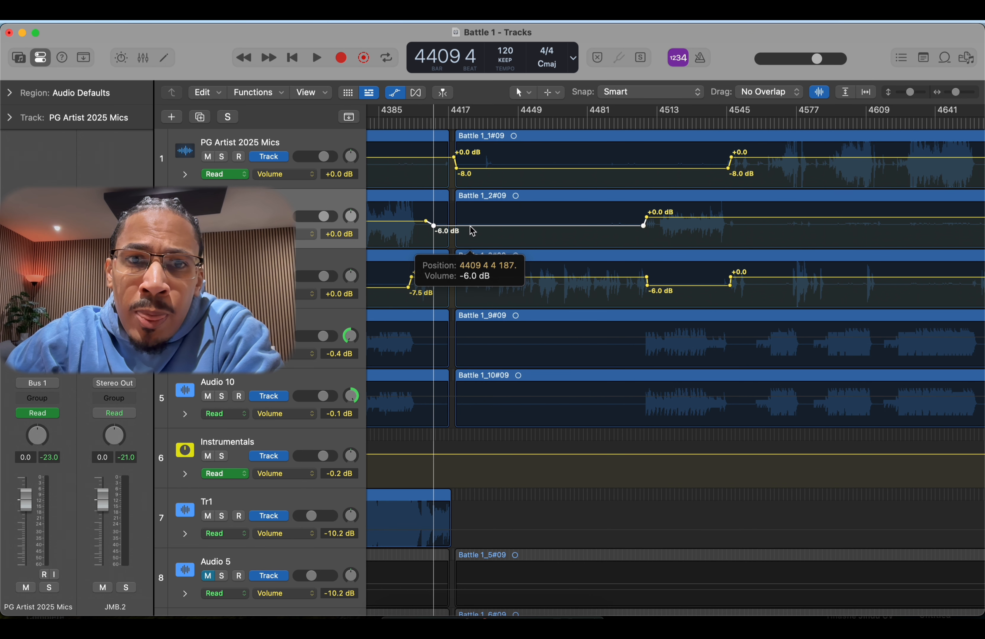
drag(472, 231, 472, 233)
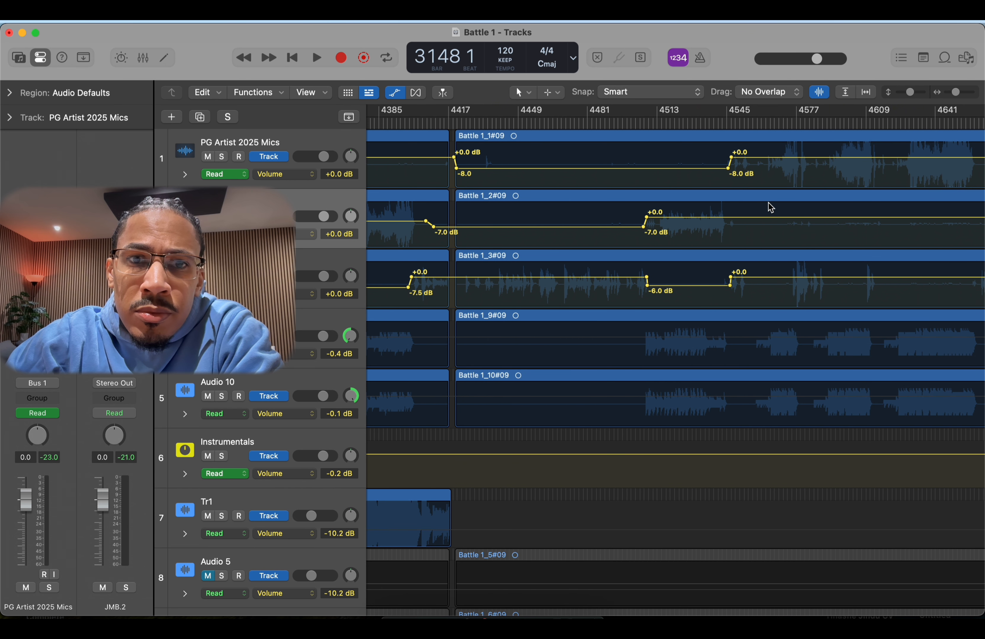
Step: Lower the second PG Artist 2025 Mics track's volume to -7.0 dB from about bar 4546 to 4663
click(731, 217)
scroll(769, 216, right, 5)
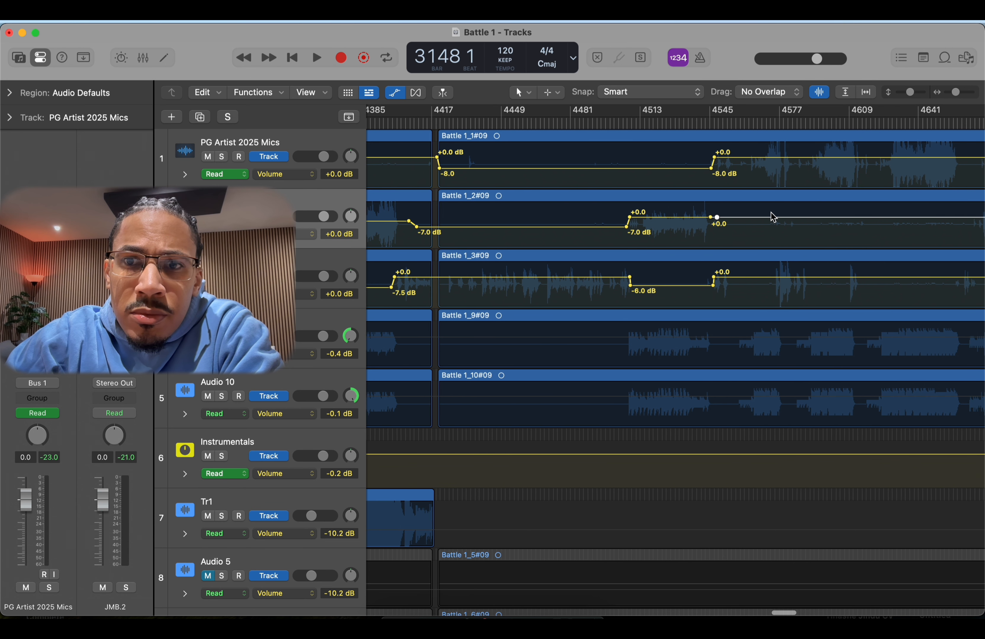
scroll(771, 214, right, 1)
click(824, 218)
click(816, 218)
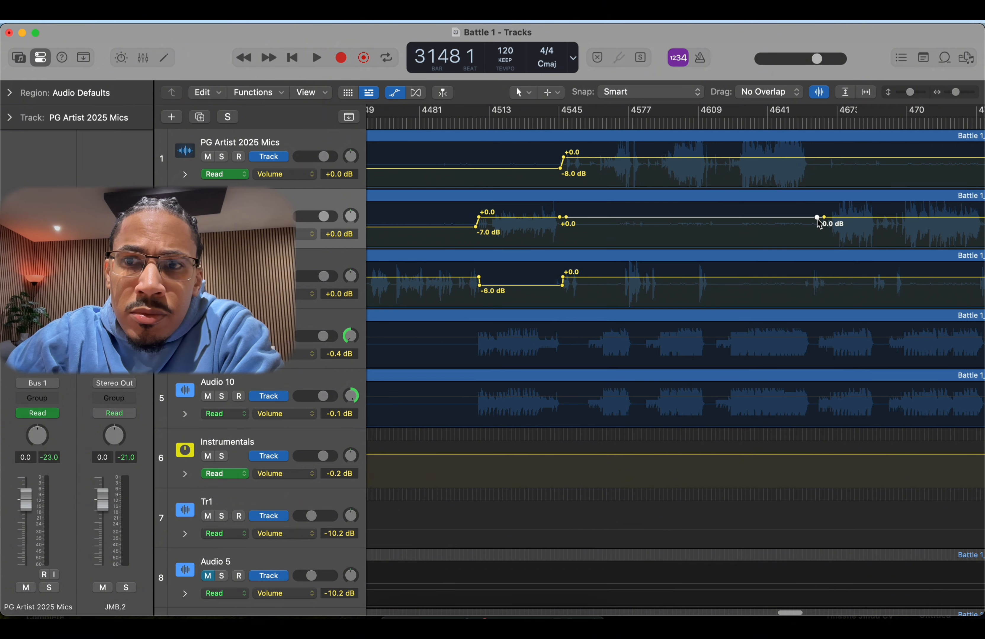
drag(787, 215, 789, 228)
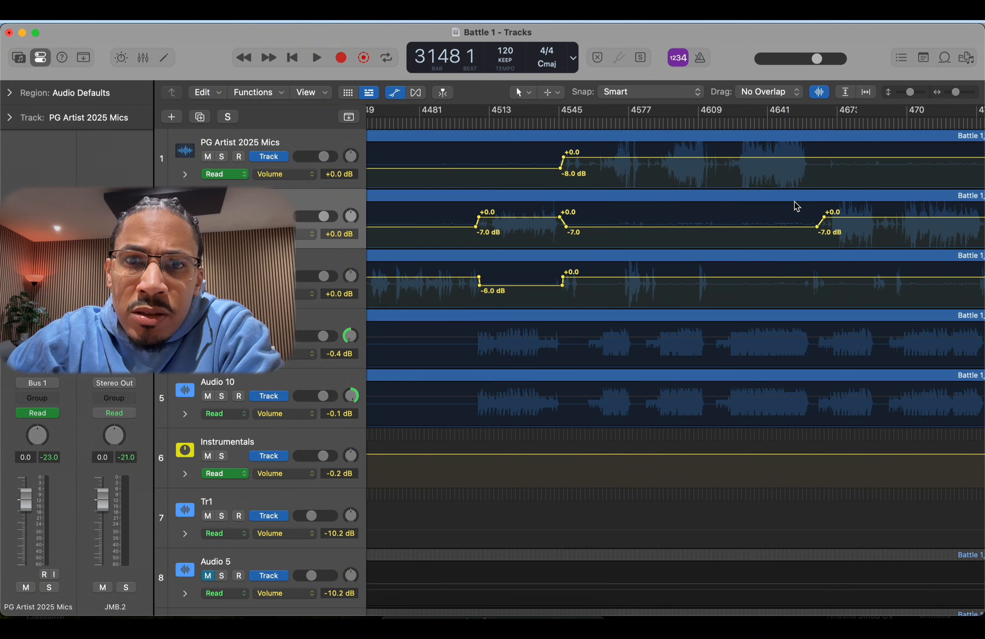
Step: Lower the first PG Artist 2025 Mics track's volume to -7.0 dB from about bar 4658 to 4747
click(811, 158)
click(806, 157)
scroll(813, 163, right, 1)
scroll(812, 159, right, 9)
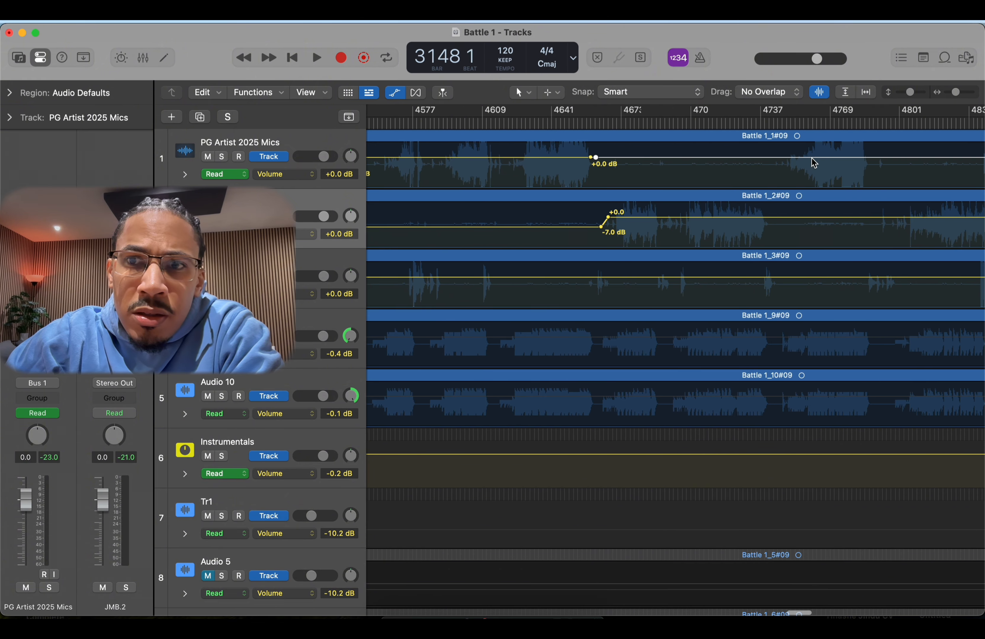
click(787, 158)
click(783, 157)
drag(740, 158, 741, 173)
scroll(741, 173, down, 5)
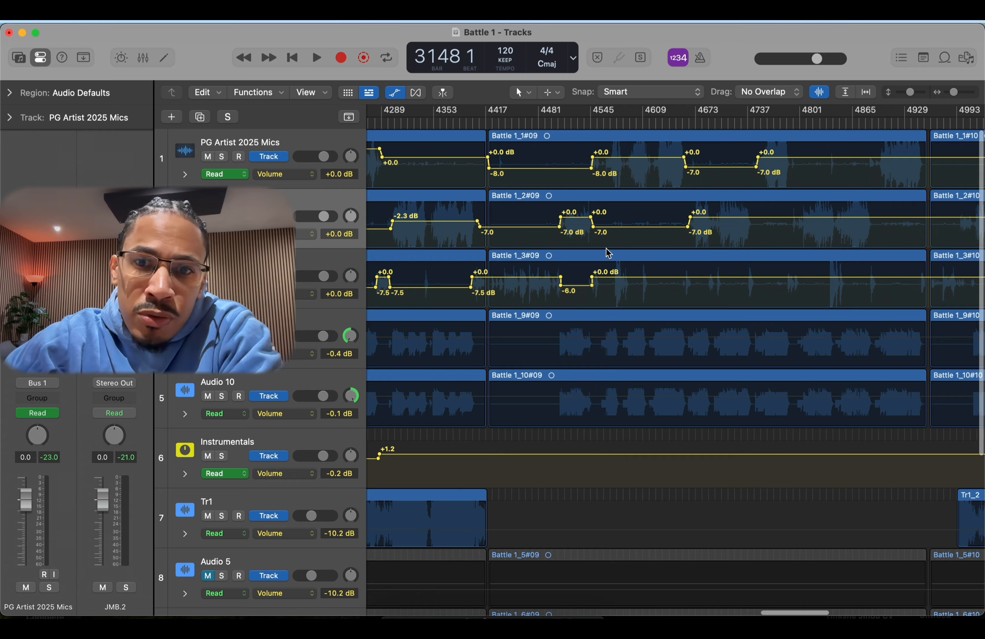
Step: Lower the Instrumentals volume to -3.1 dB from about bar 4551 to 4662 and play the mix briefly from bar 4632
scroll(606, 253, up, 5)
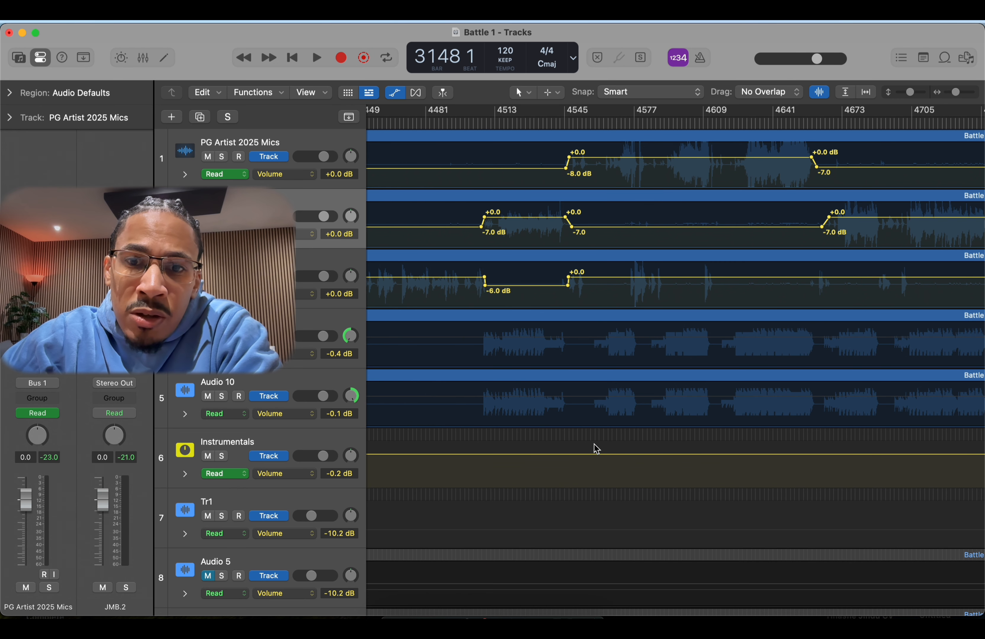
click(578, 455)
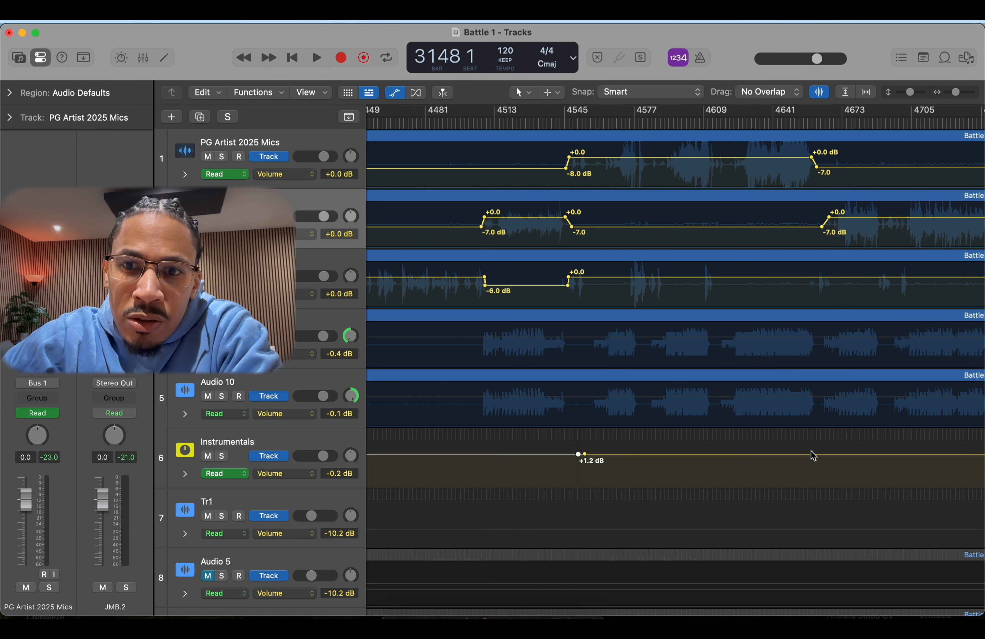
click(823, 454)
drag(798, 457, 794, 464)
click(753, 124)
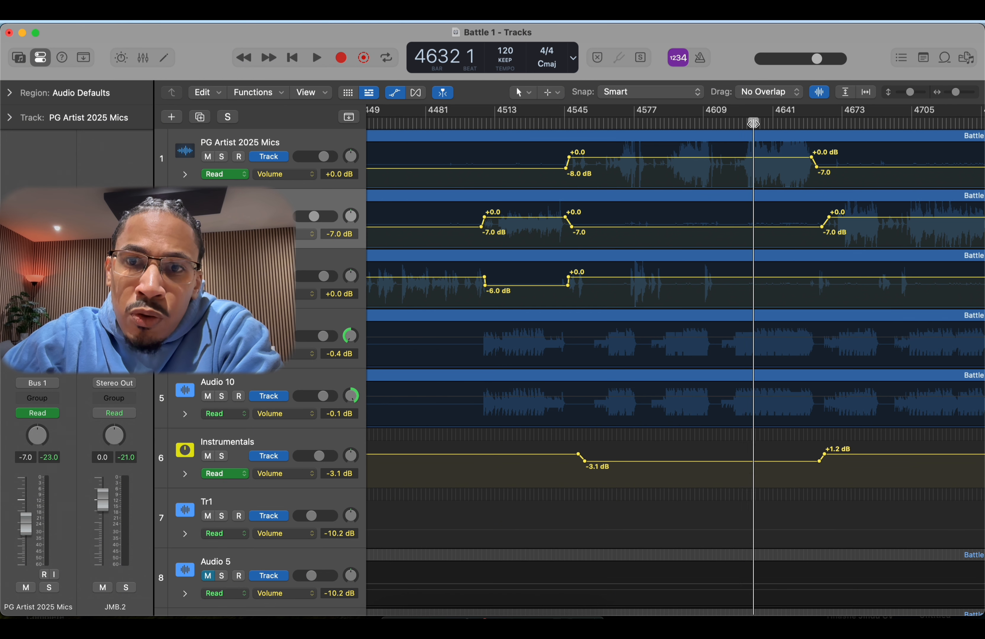
key(space)
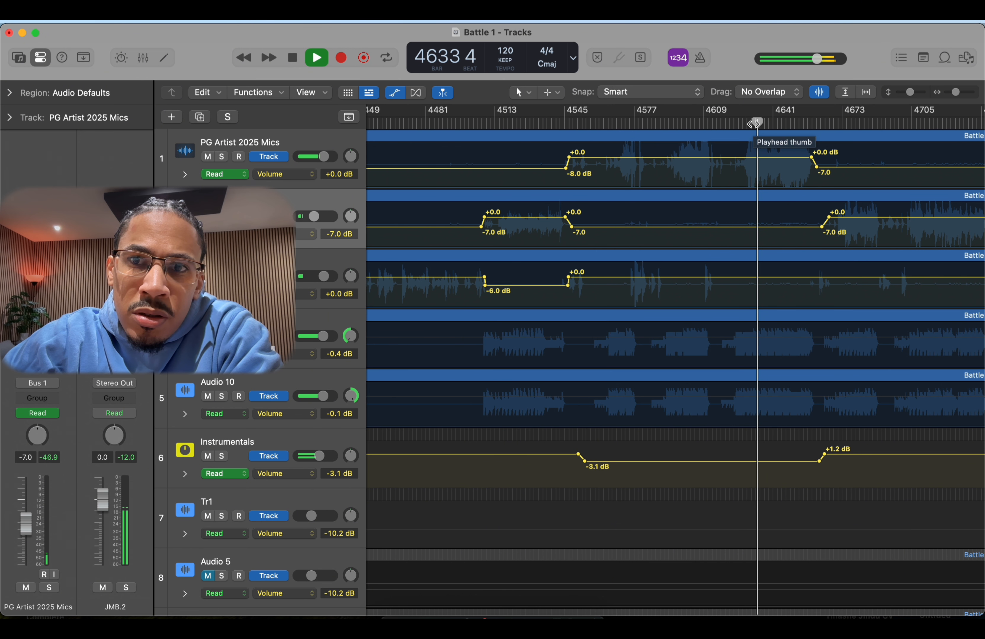
key(space)
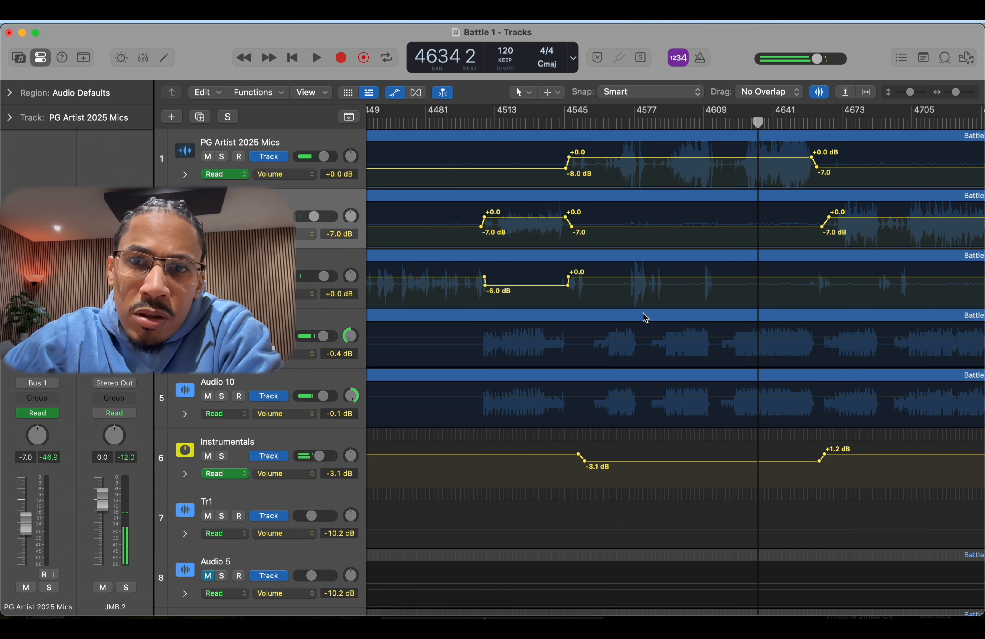
Step: Examine the finished microphone and Instrumentals volume automation across the #05 regions
scroll(525, 449, down, 5)
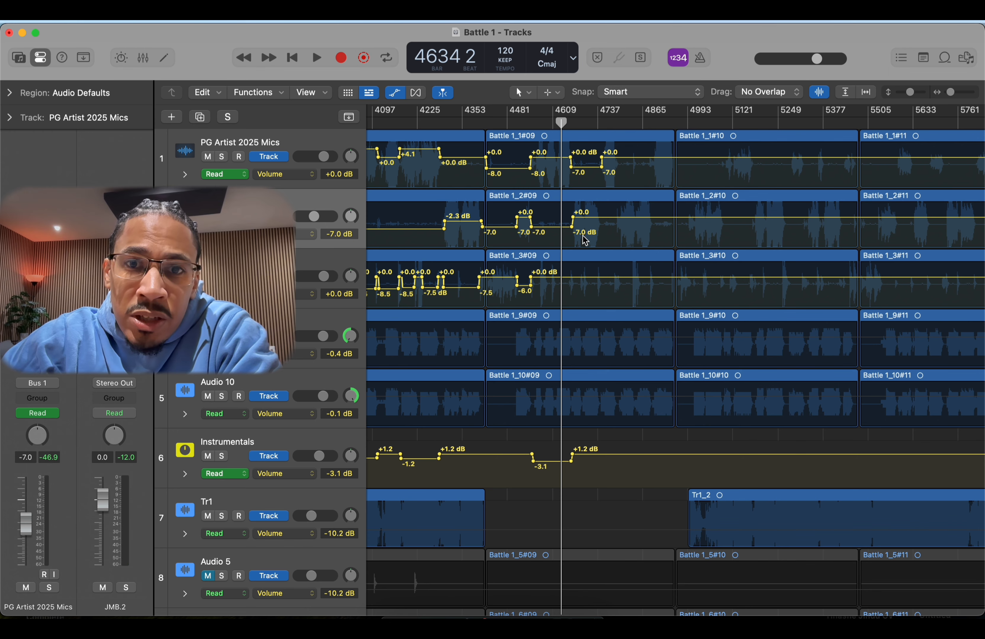
scroll(585, 241, left, 15)
scroll(585, 240, up, 5)
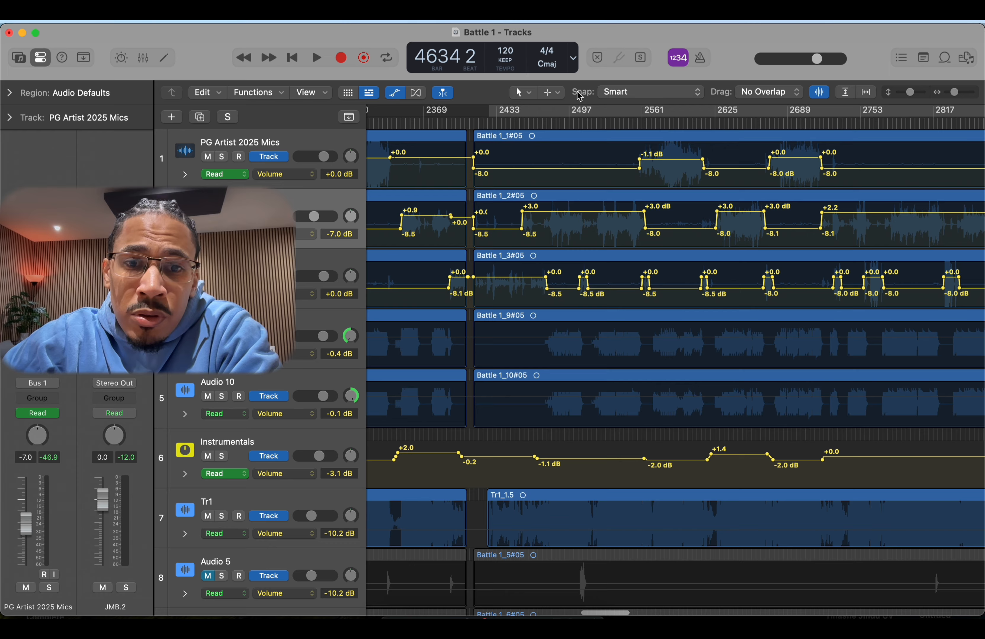
scroll(589, 187, right, 10)
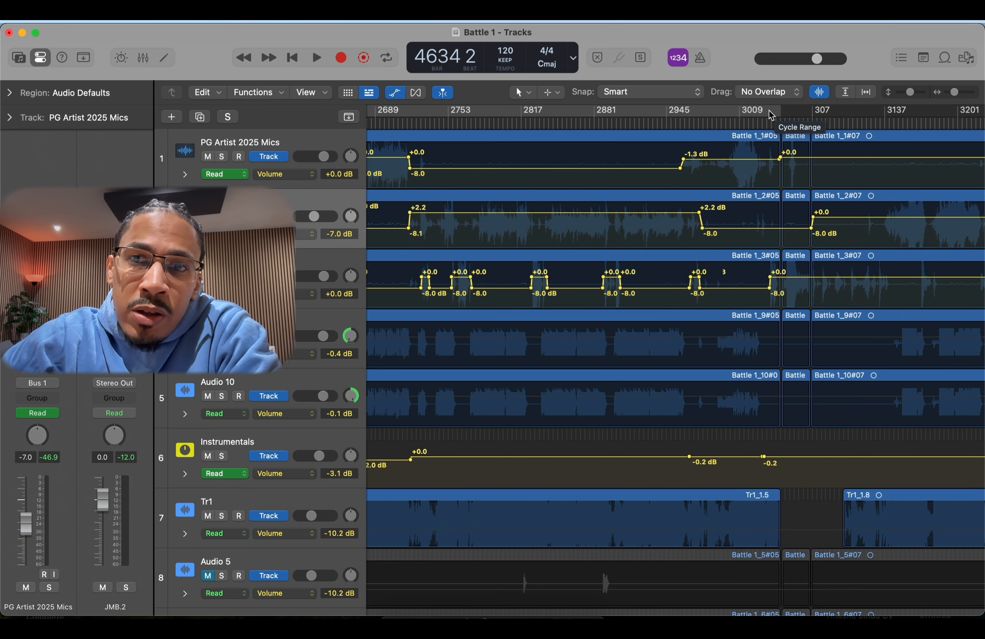
scroll(769, 110, left, 5)
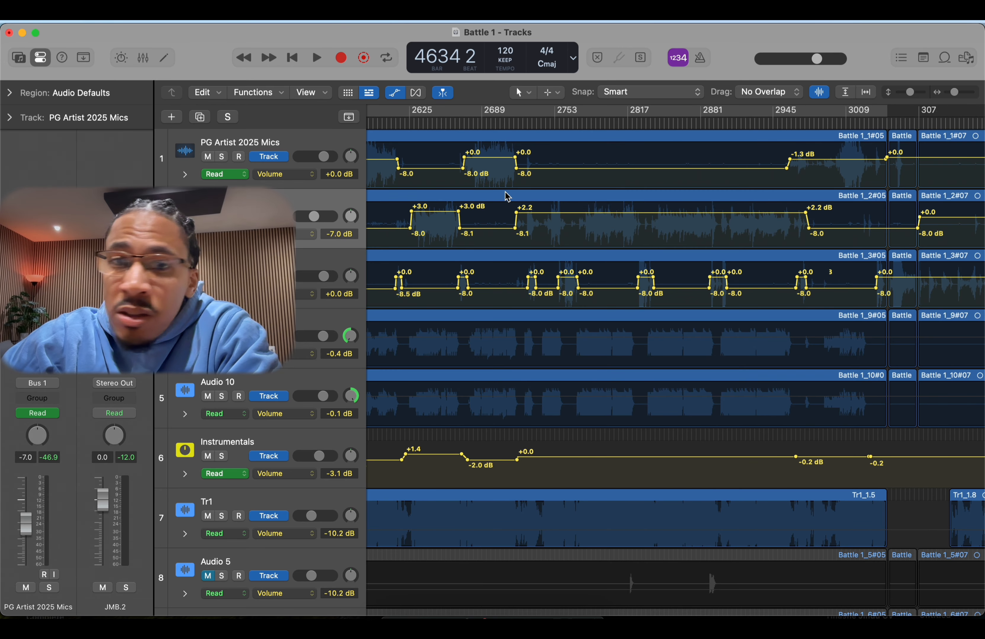
scroll(464, 323, down, 3)
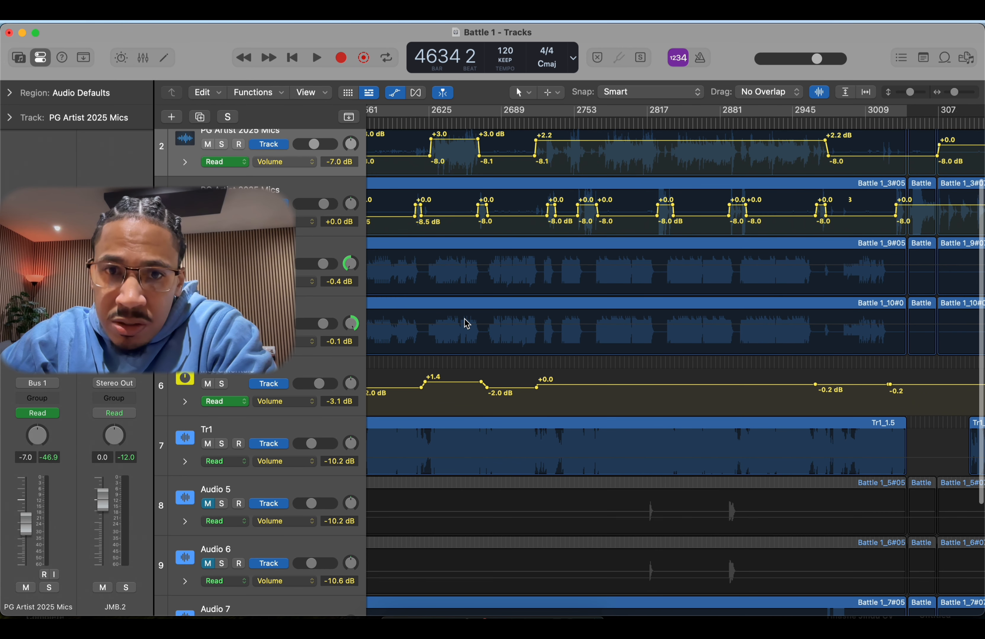
scroll(464, 324, left, 3)
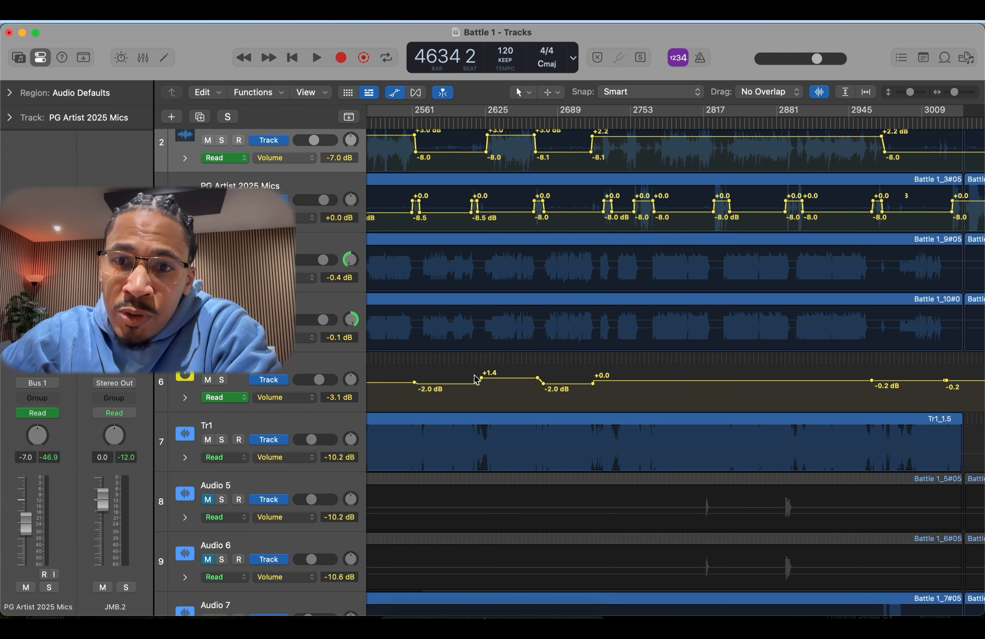
scroll(476, 380, up, 3)
scroll(476, 380, left, 1)
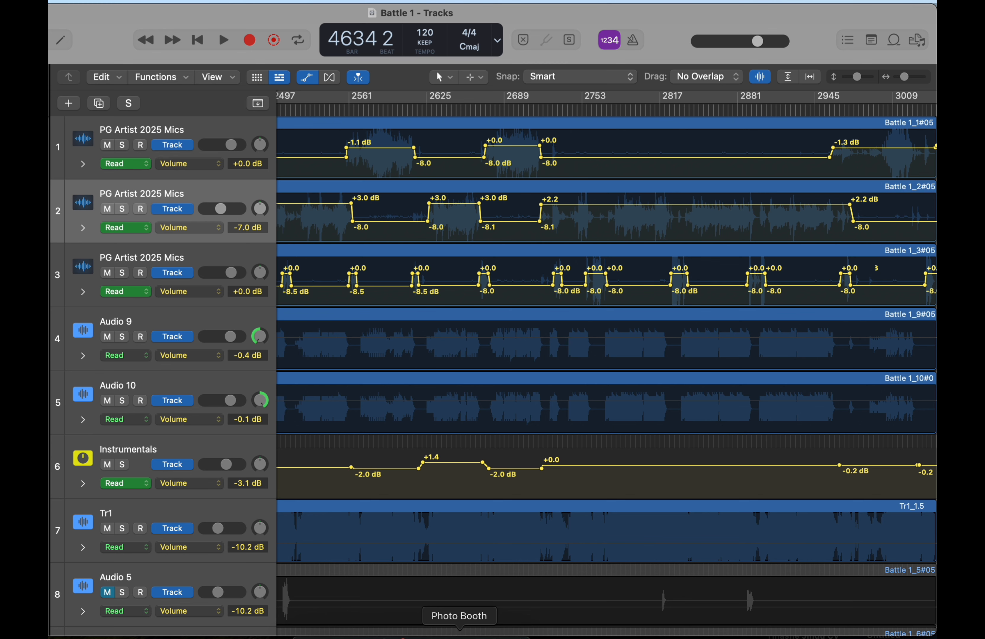
click(459, 634)
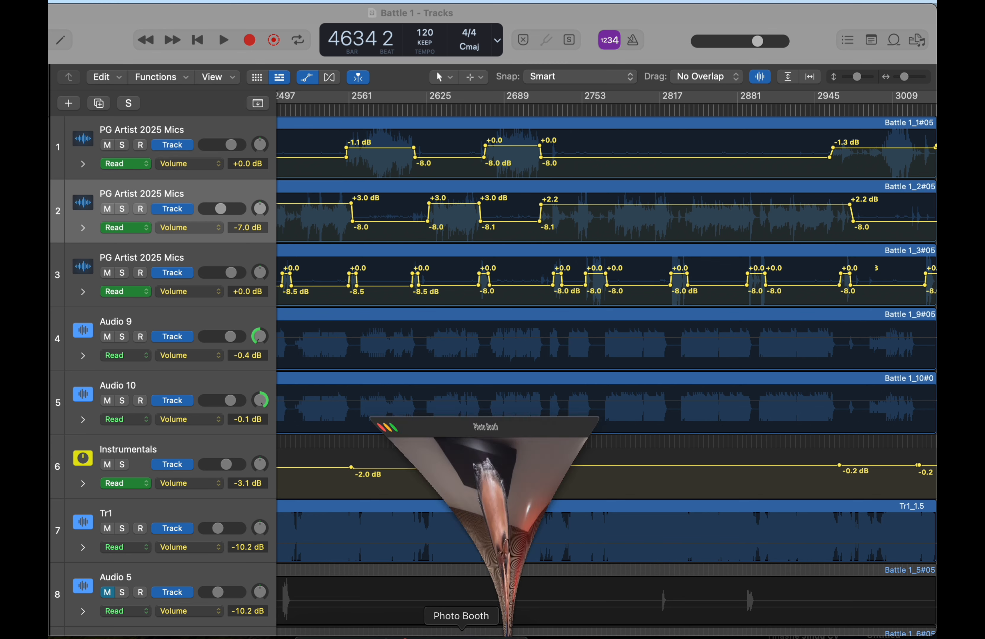
click(440, 598)
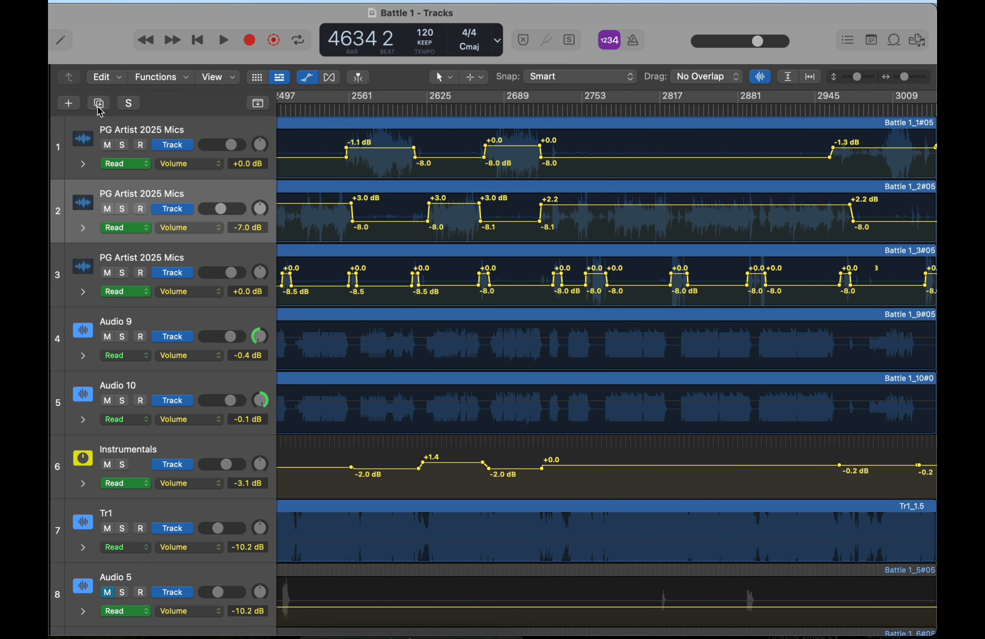
Step: Raise the display brightness to its maximum
key(F2)
key(F2)
key(F2)
key(F2)
key(F2)
key(F2)
key(F2)
key(F2)
key(F2)
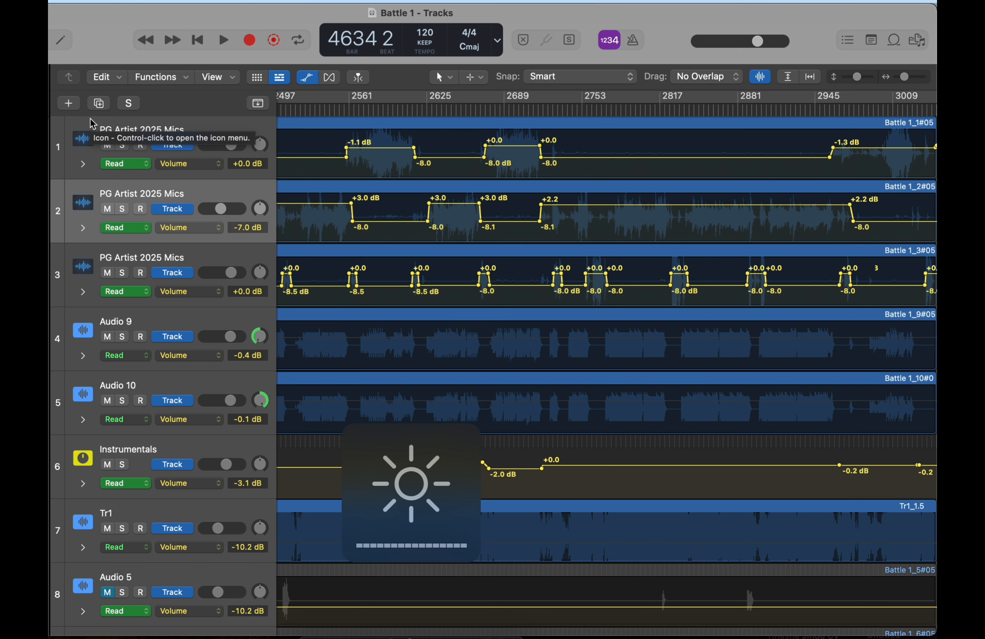